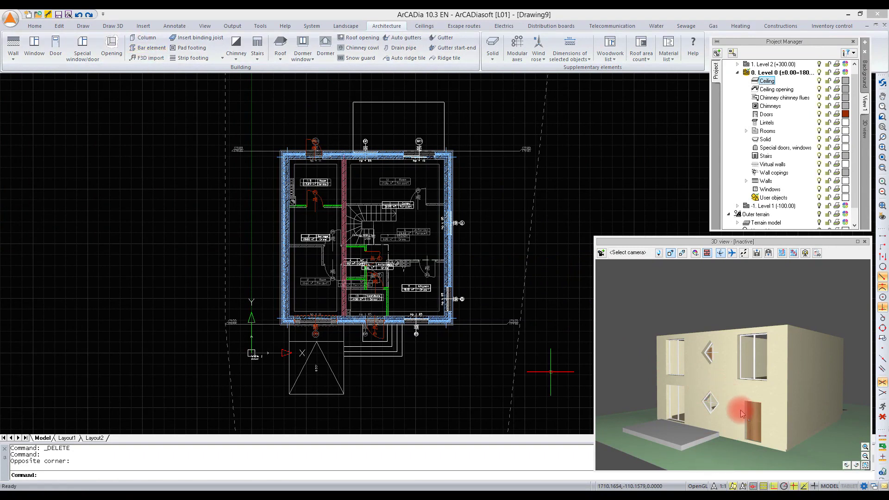
# Set up a new oblique bar element with a 10 by 10 cm square hollow profile in profile steel.
pyautogui.moveTo(776, 421); pyautogui.dragTo(718, 356)
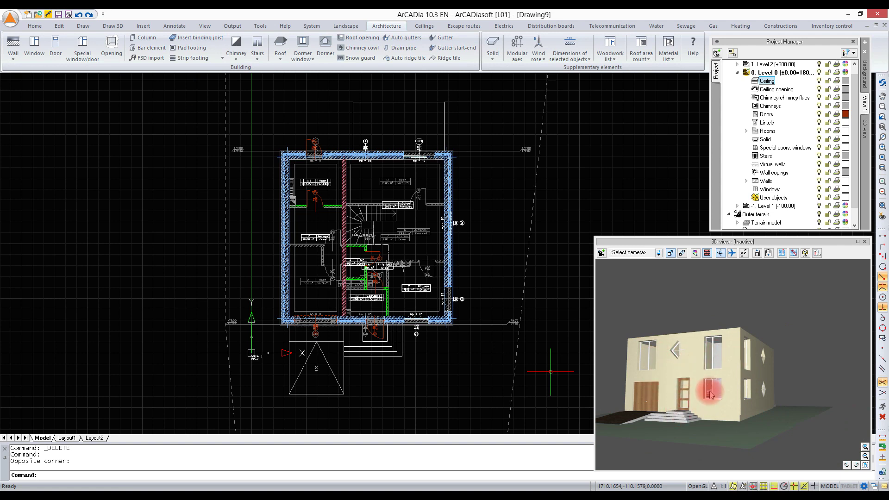
pyautogui.scroll(4, 410, 389)
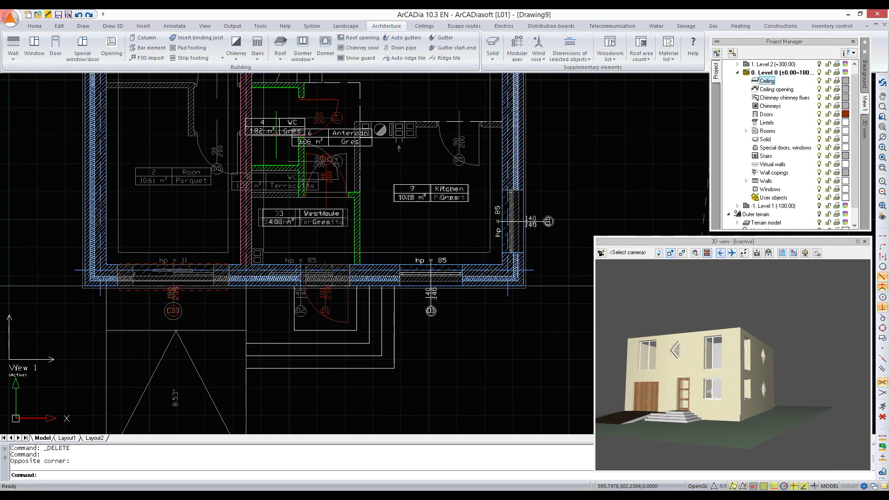
pyautogui.click(139, 48)
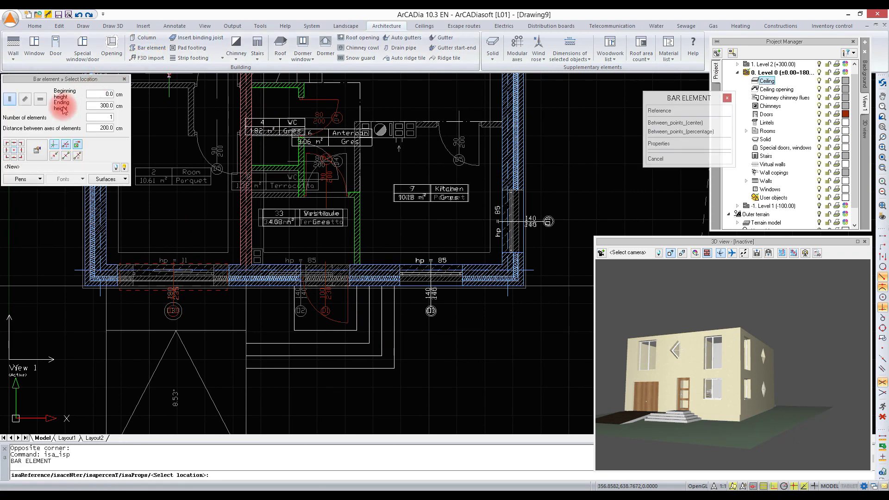
pyautogui.click(26, 99)
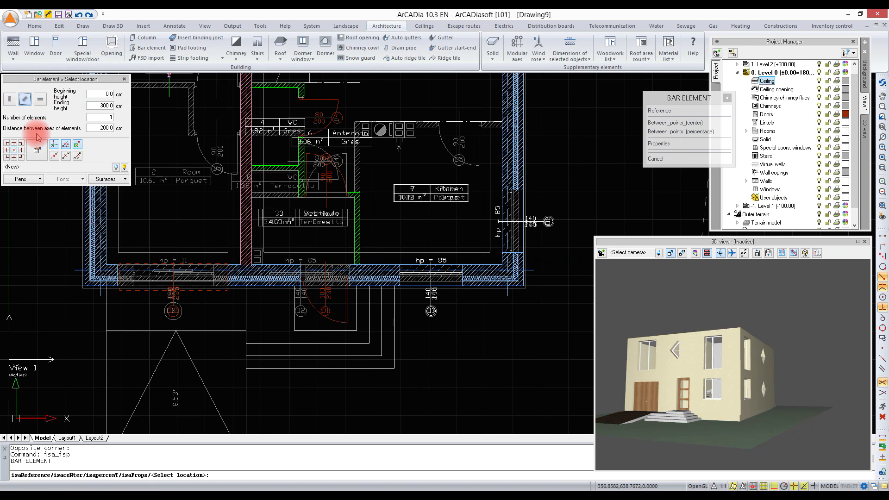
pyautogui.click(38, 150)
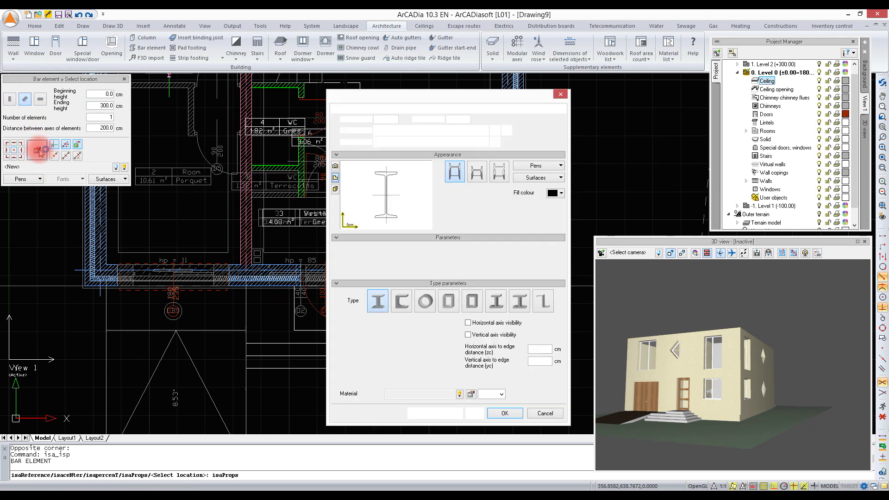
pyautogui.click(447, 302)
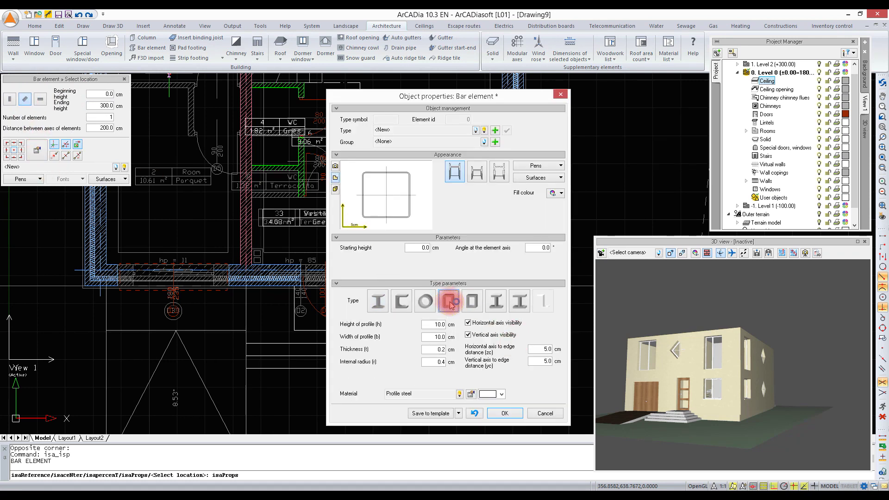
pyautogui.click(440, 324)
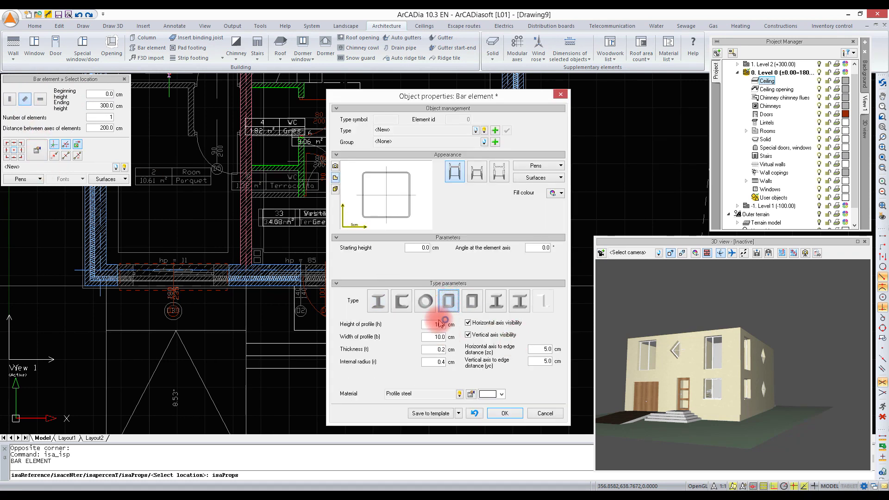
pyautogui.click(507, 414)
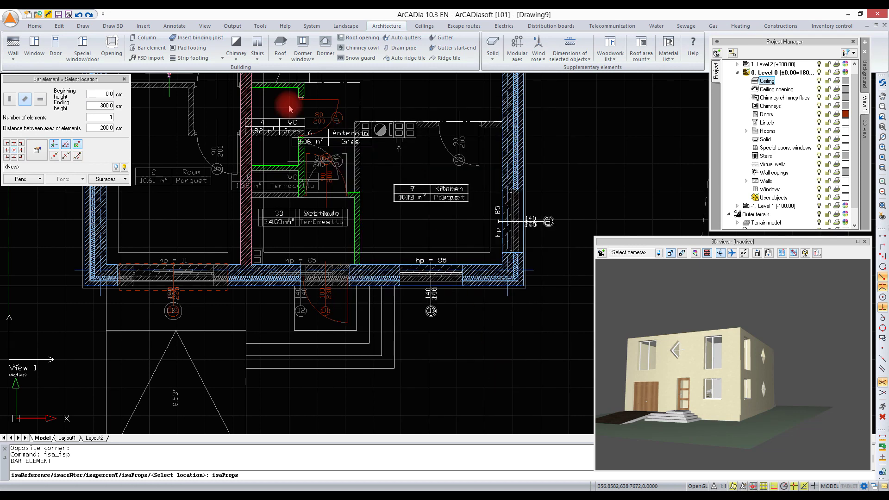
# Set the bar element's ending height to 286 cm and turn off orthogonal mode.
pyautogui.doubleClick(100, 105)
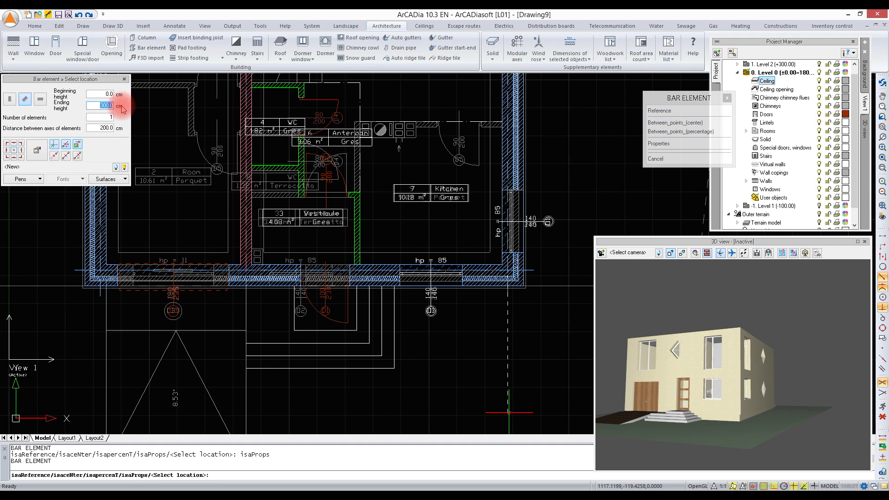
pyautogui.write('286')
pyautogui.click(114, 129)
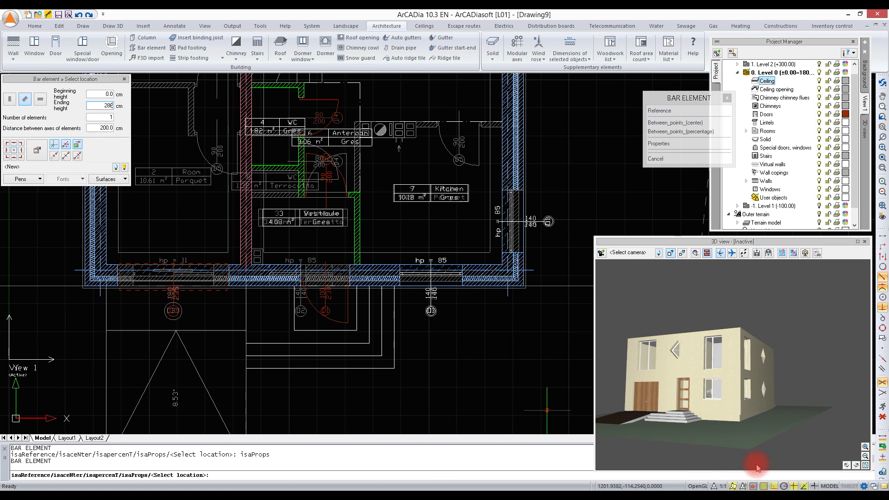
pyautogui.click(773, 485)
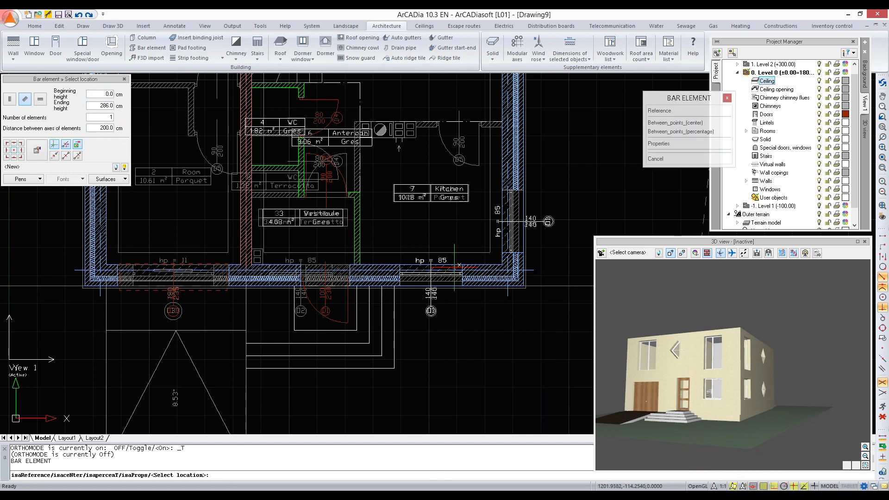
# Place the sloped bar from 40 cm beside the entrance door opening on the outer wall face to the middle step's outer corner, about 159 cm in plan.
pyautogui.click(55, 145)
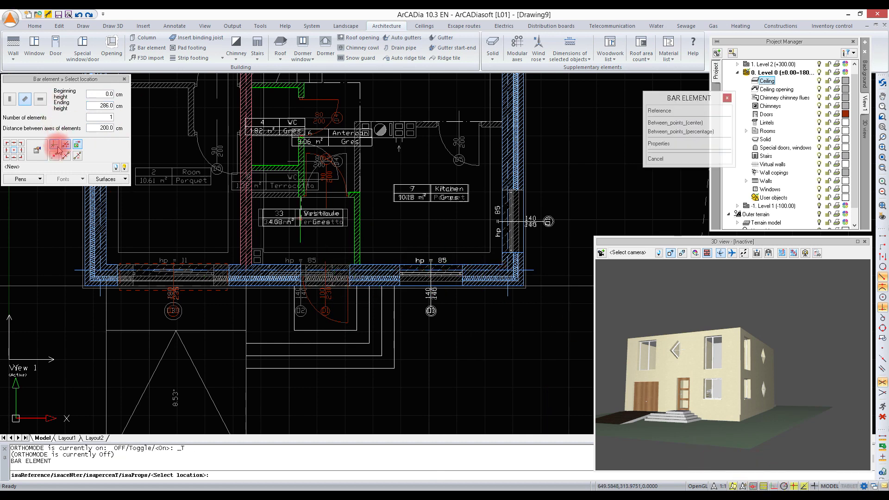
pyautogui.scroll(2, 350, 292)
pyautogui.scroll(2, 350, 292)
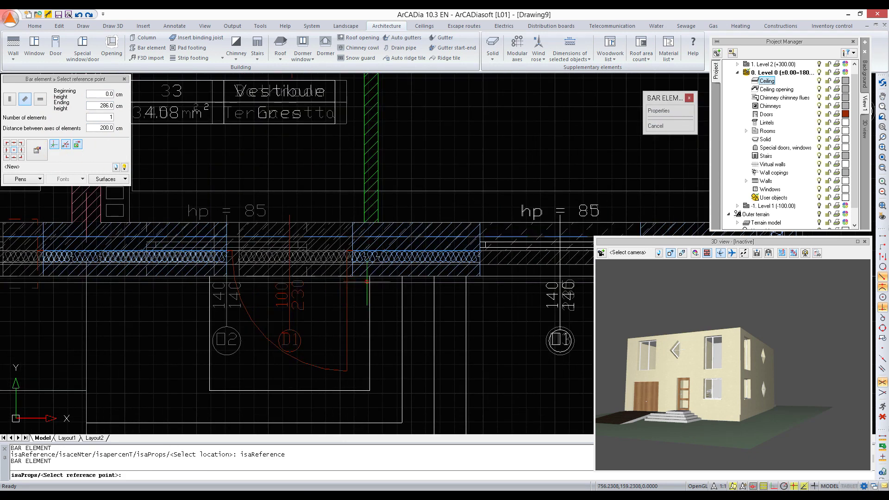
pyautogui.click(353, 275)
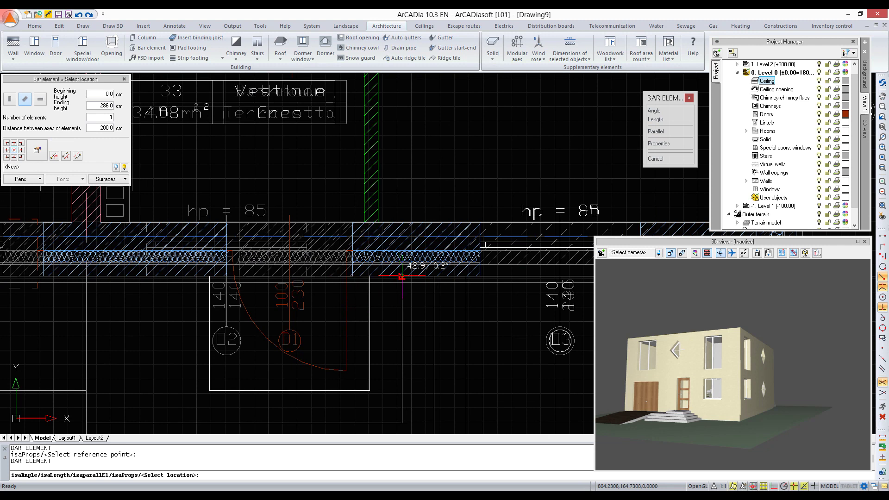
pyautogui.write('40')
pyautogui.press('Return')
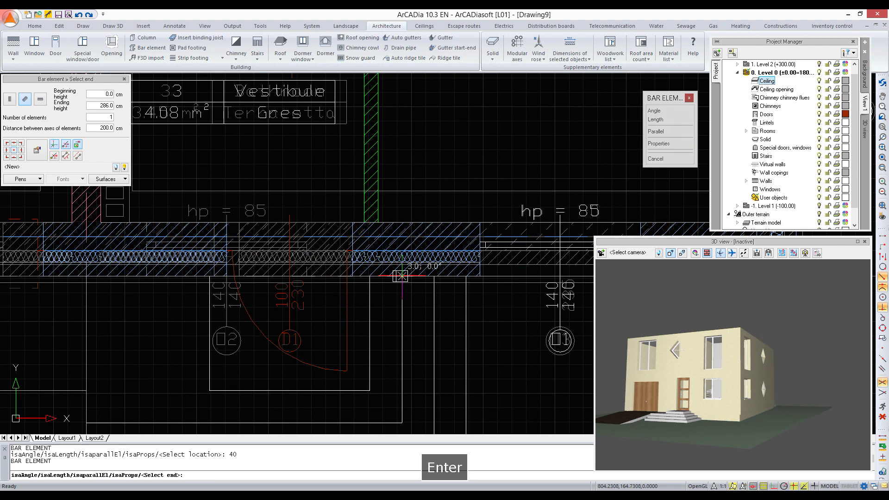
pyautogui.moveTo(406, 287); pyautogui.dragTo(406, 207, button='middle')
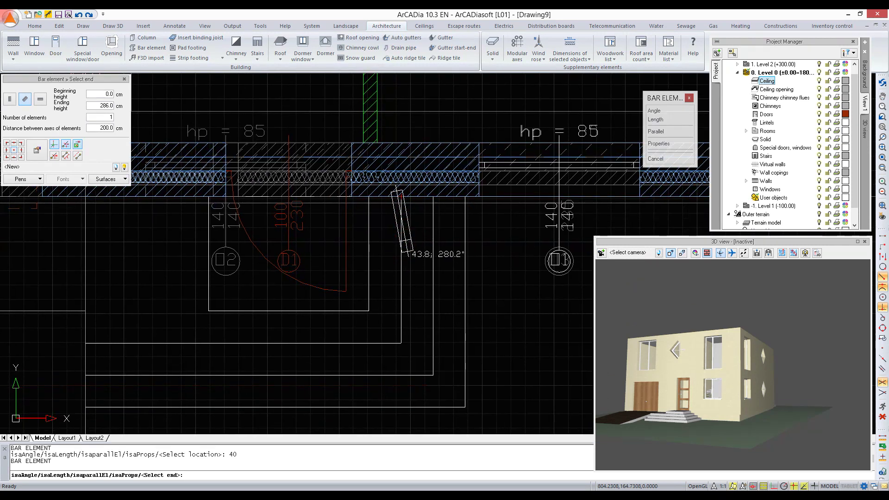
pyautogui.rightClick(433, 369)
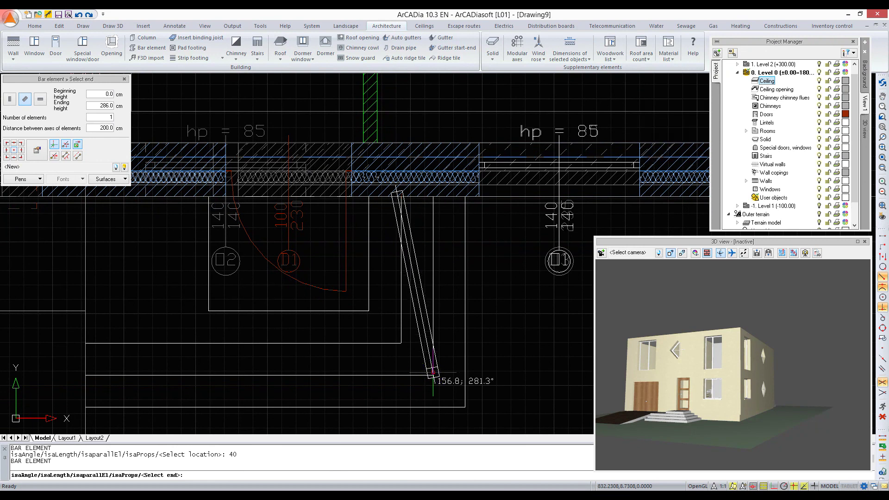
pyautogui.click(435, 363)
pyautogui.moveTo(674, 395); pyautogui.dragTo(673, 398)
# Set the beginning height to 286 cm and the ending height to 328 cm for the second bar.
pyautogui.click(105, 94)
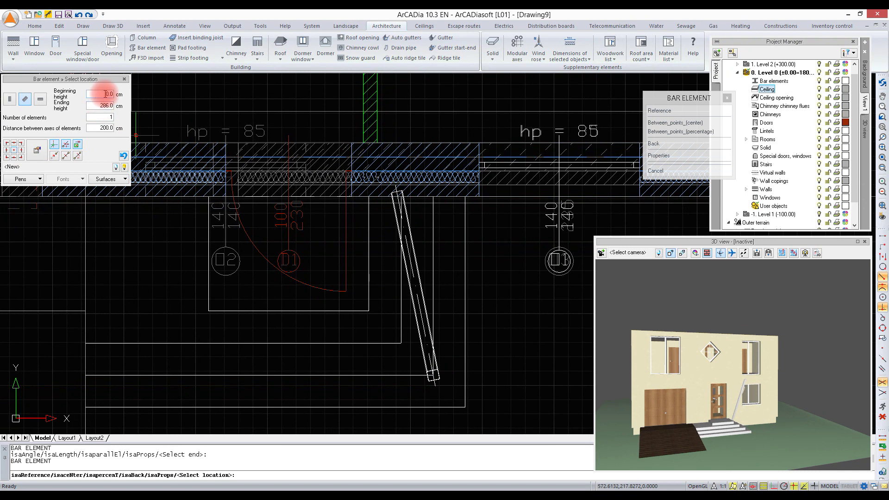
pyautogui.write('28')
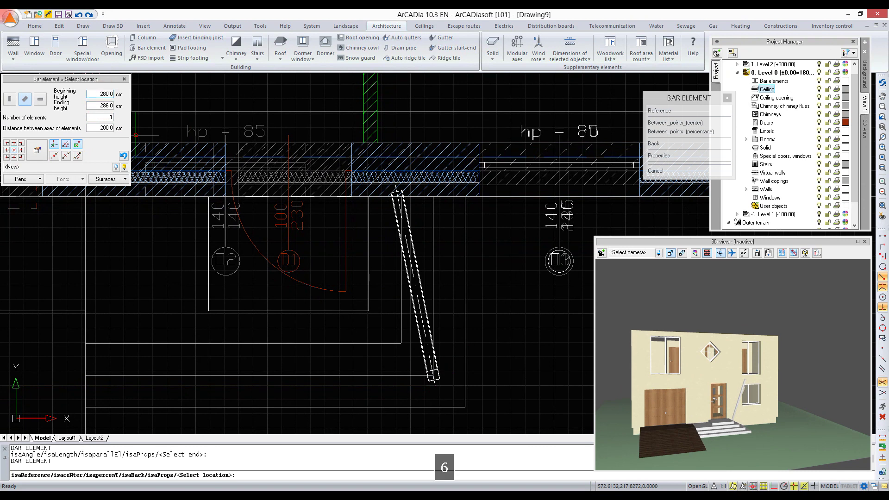
pyautogui.write('6')
pyautogui.click(116, 105)
pyautogui.click(106, 92)
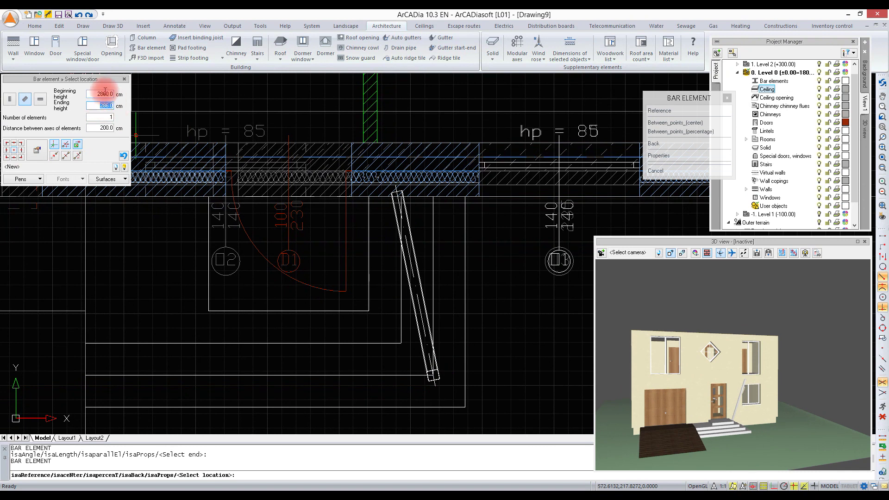
pyautogui.press('Delete')
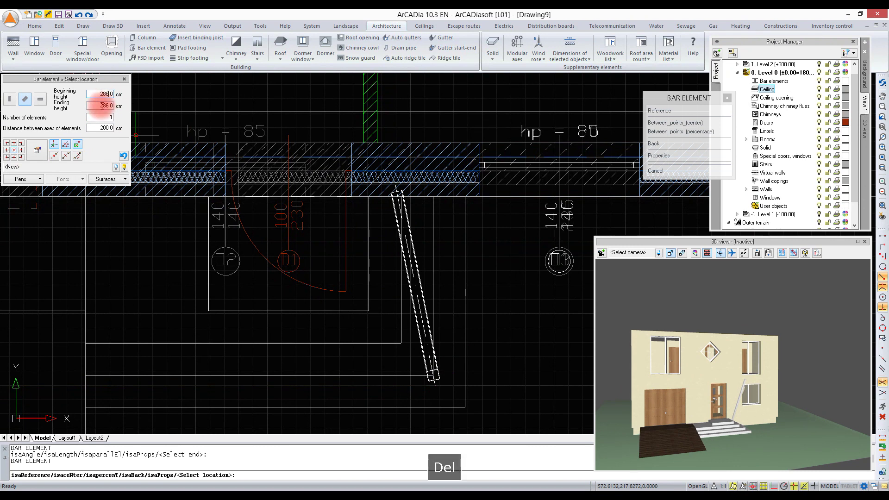
pyautogui.moveTo(98, 105); pyautogui.dragTo(123, 108)
pyautogui.write('3')
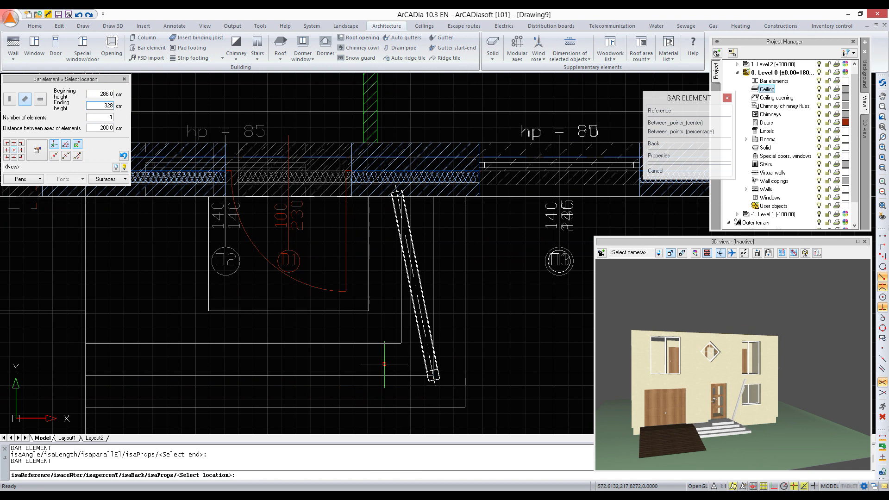
# Place the second bar from the first bar's outer end back to its starting point at the wall, about 159 cm in plan.
pyautogui.click(433, 375)
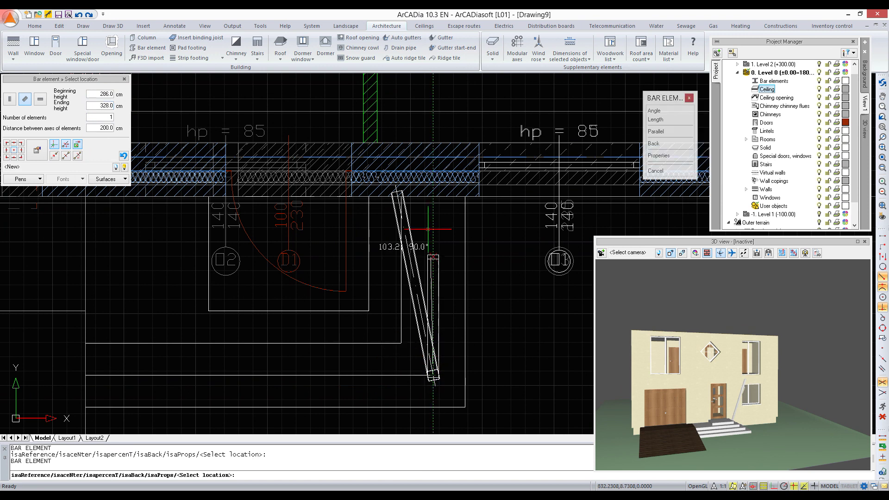
pyautogui.scroll(2, 417, 198)
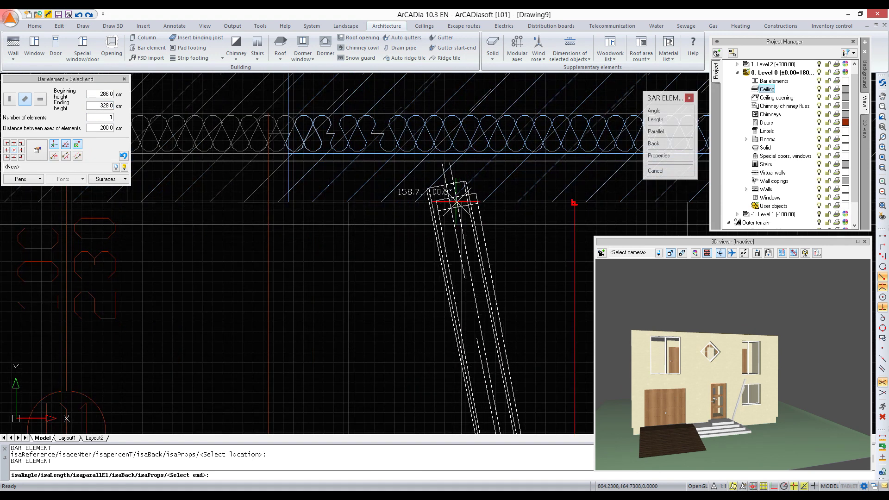
pyautogui.scroll(2, 449, 200)
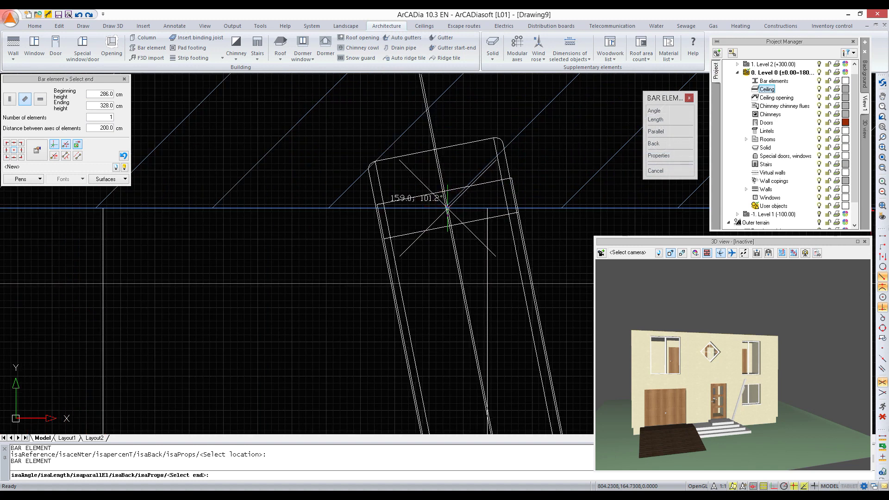
pyautogui.scroll(2, 446, 208)
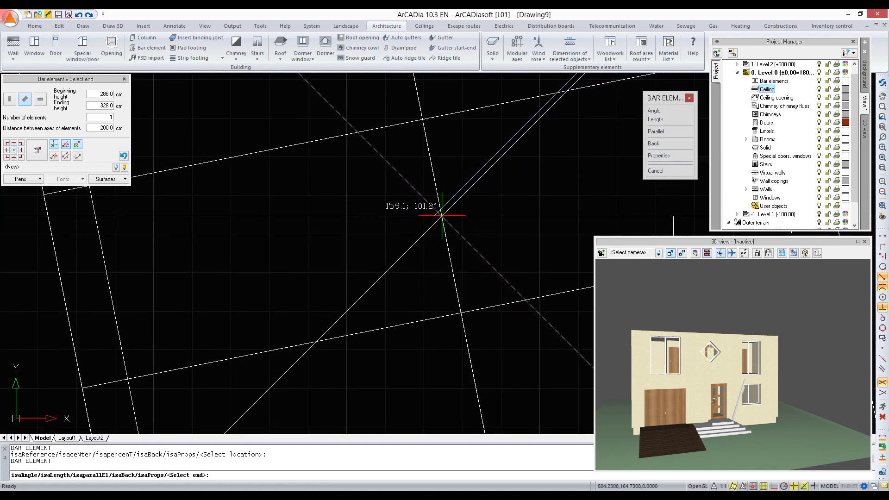
pyautogui.scroll(2, 441, 217)
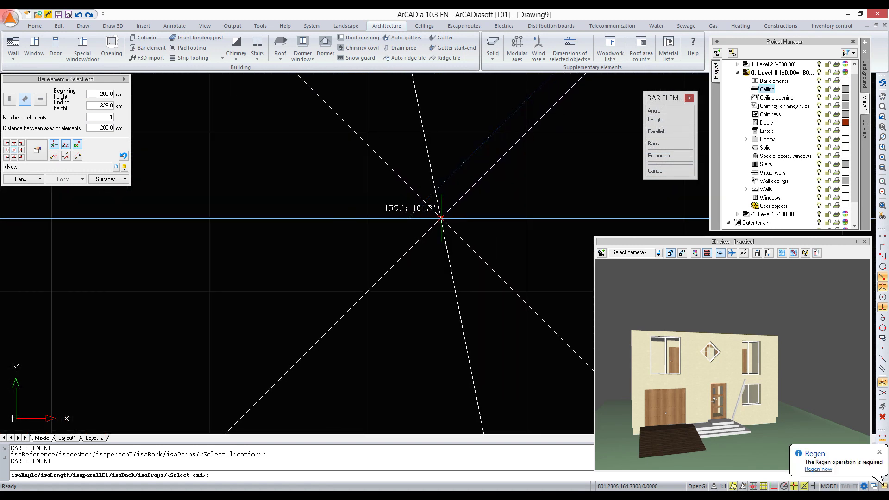
pyautogui.click(441, 219)
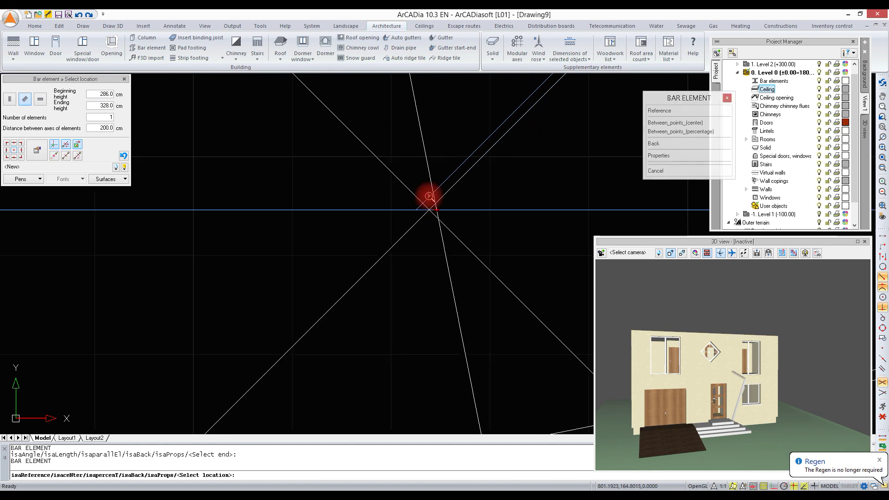
pyautogui.scroll(-4, 430, 200)
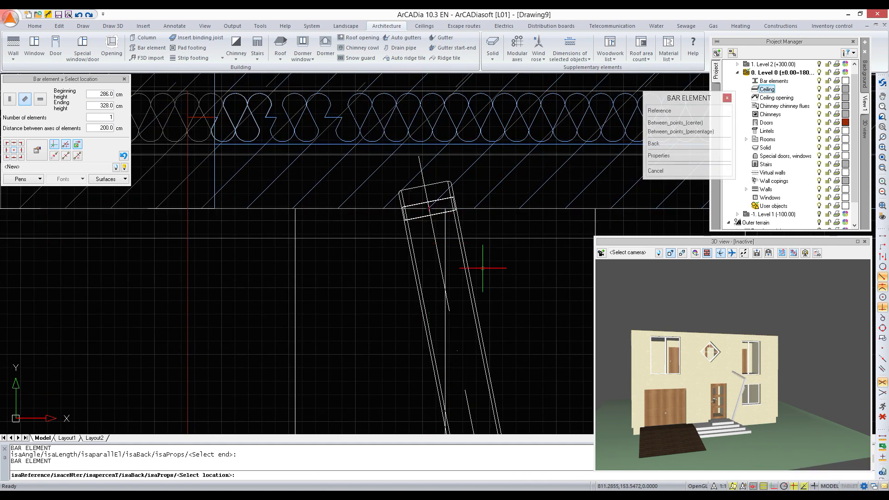
pyautogui.press('Escape')
# Mirror both sloped bars about the centre axis of the entrance door, keeping the original bars.
pyautogui.scroll(-3, 363, 144)
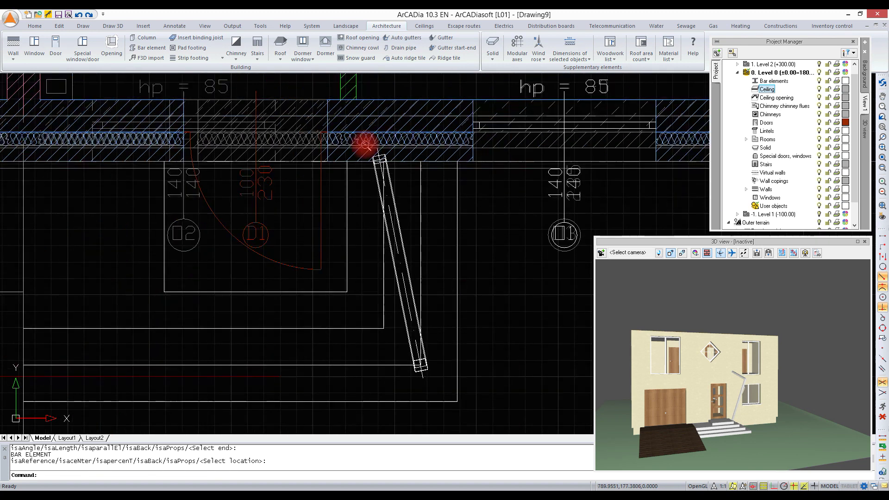
pyautogui.scroll(2, 391, 208)
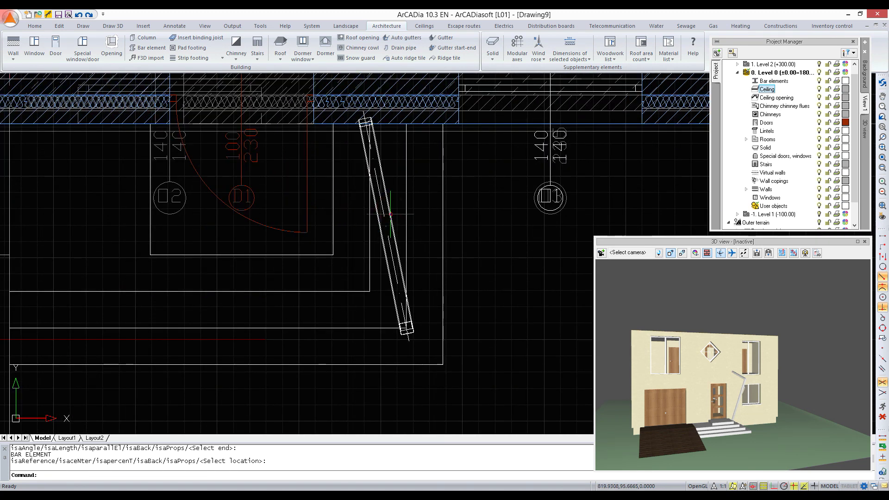
pyautogui.click(387, 205)
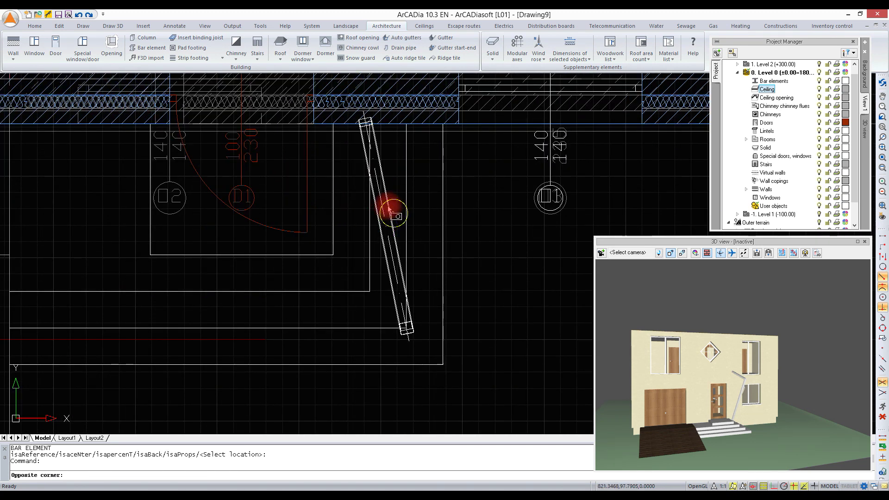
pyautogui.click(415, 164)
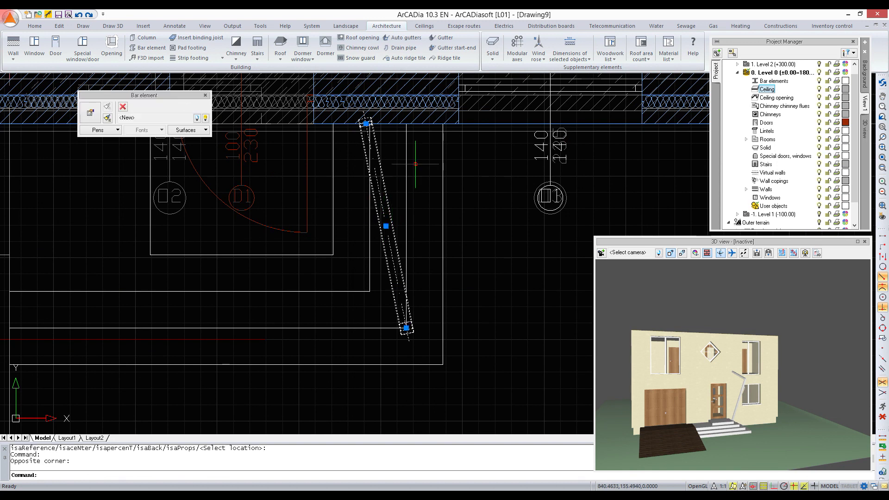
pyautogui.click(35, 27)
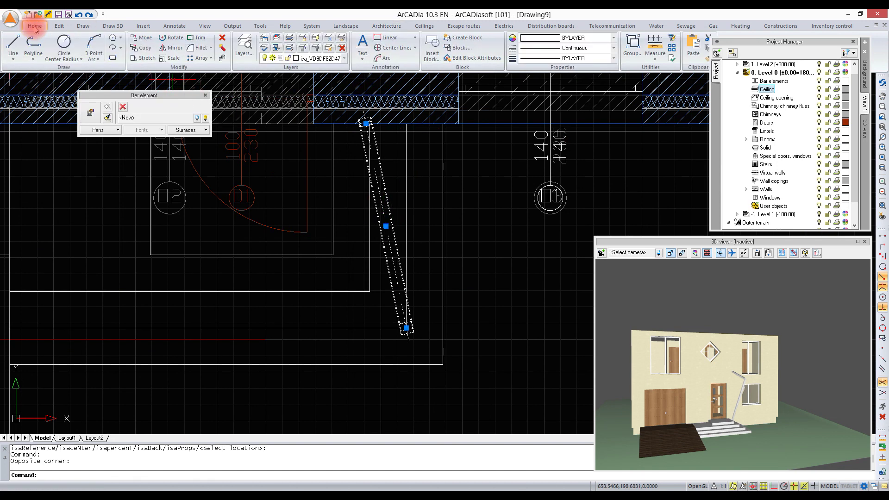
pyautogui.click(175, 50)
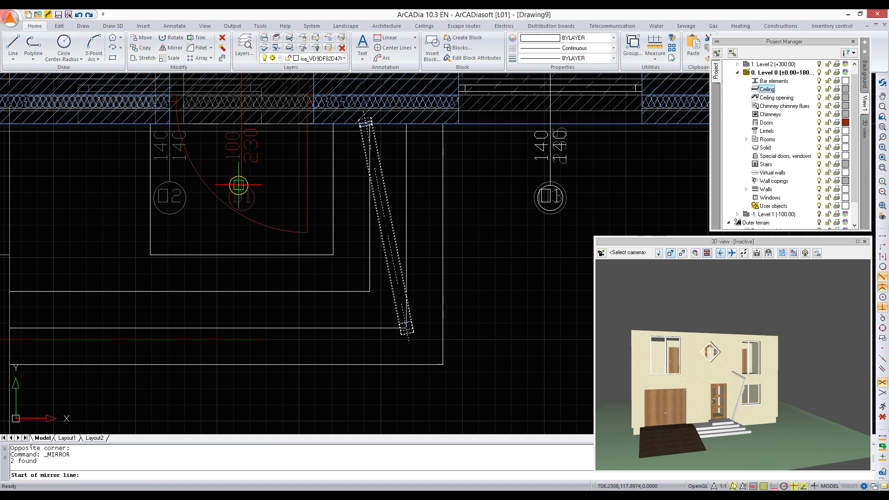
pyautogui.click(239, 186)
pyautogui.click(243, 92)
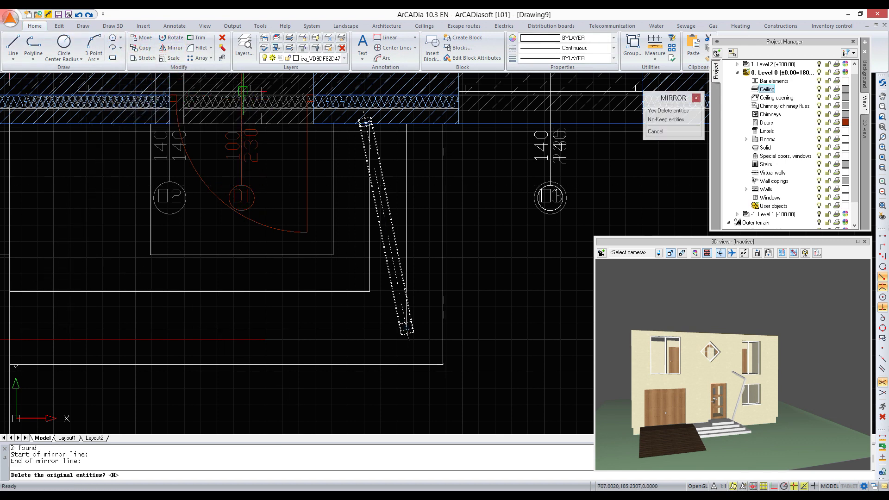
pyautogui.click(679, 121)
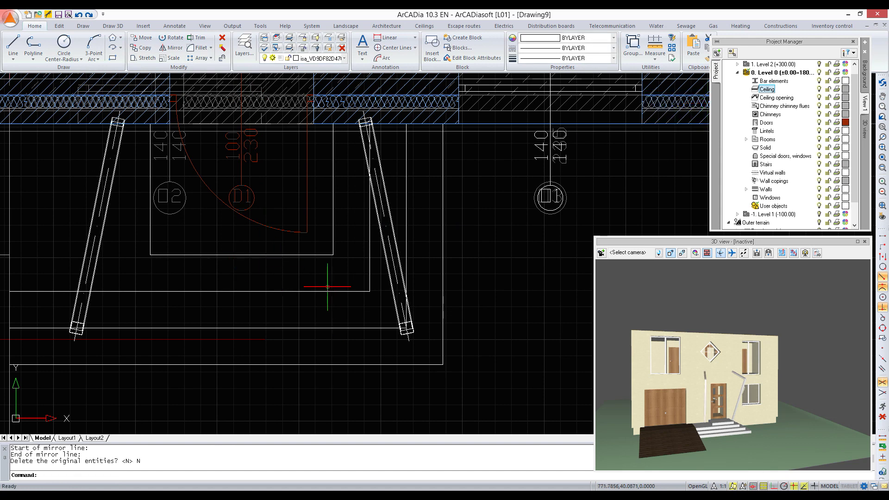
# Start a new bar element, switch its orientation to horizontal and set its beginning height to 326 cm.
pyautogui.click(383, 27)
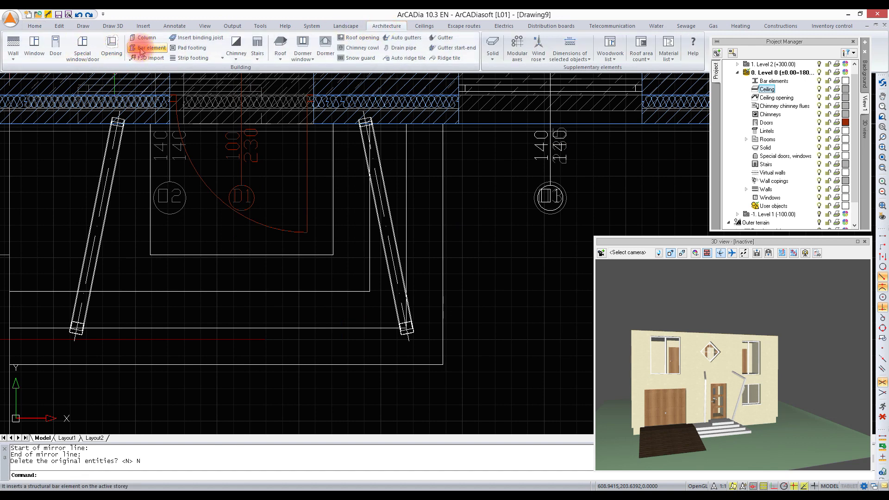
pyautogui.click(141, 49)
pyautogui.moveTo(98, 94); pyautogui.dragTo(123, 97)
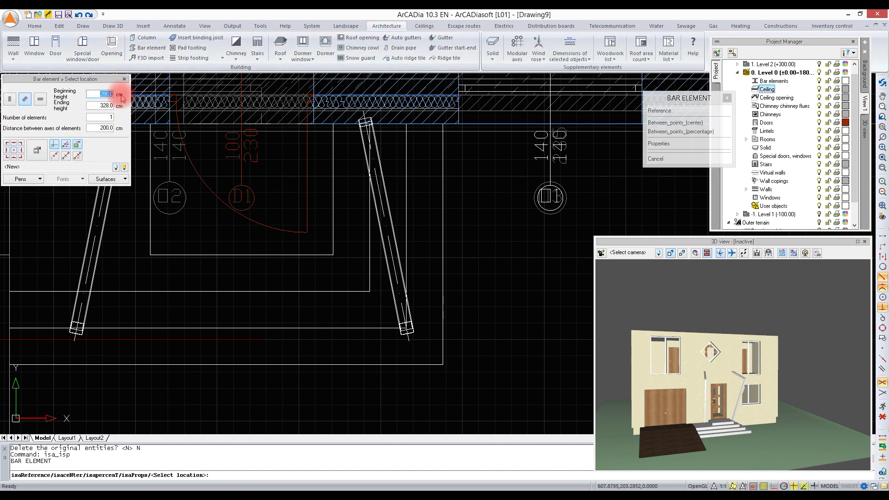
pyautogui.click(40, 99)
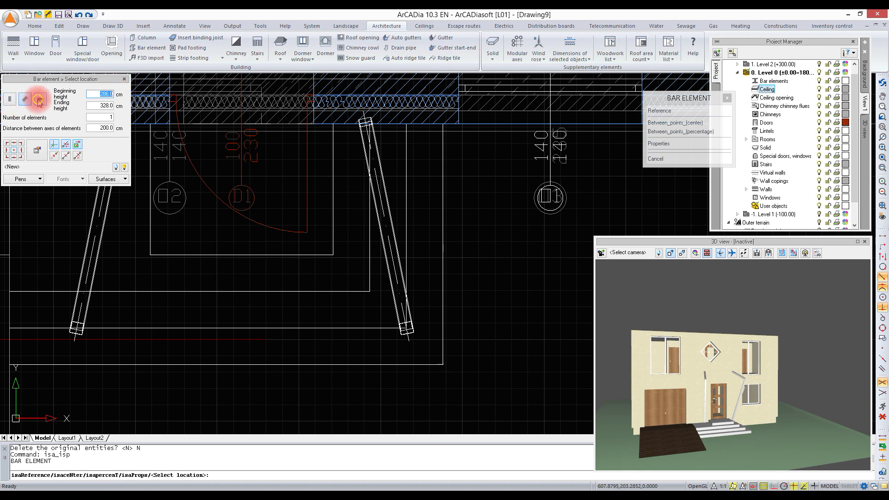
pyautogui.click(104, 94)
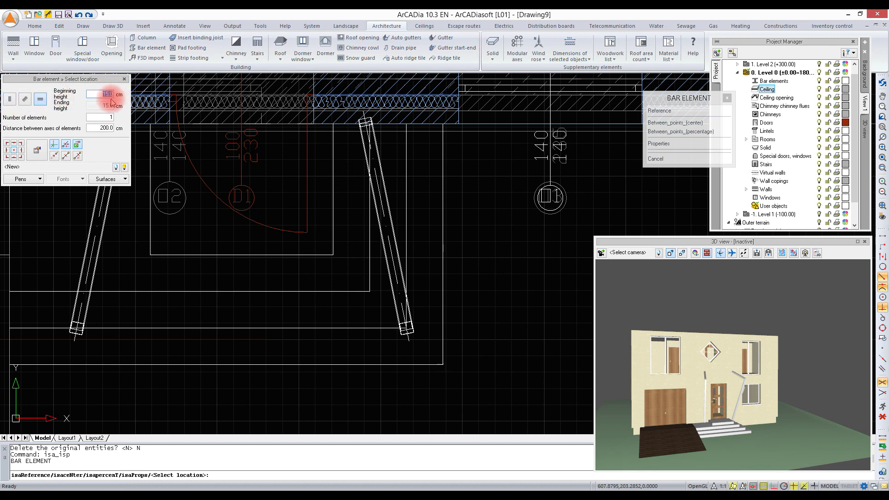
pyautogui.write('326')
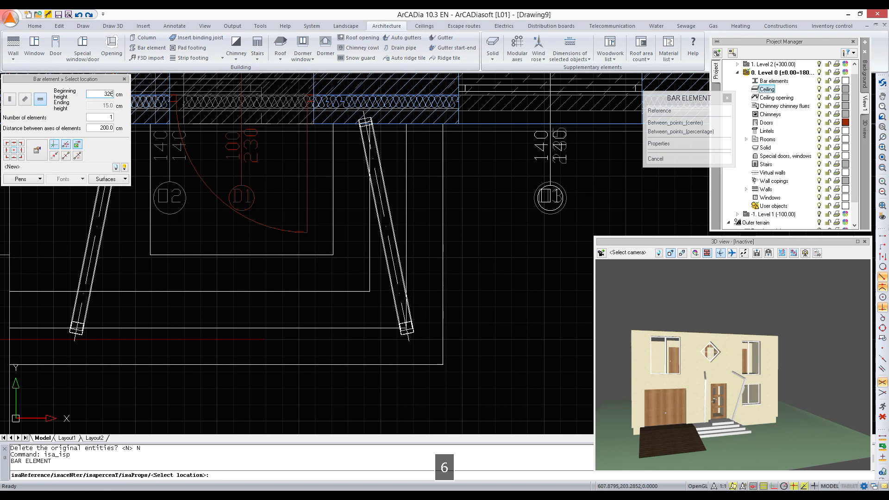
pyautogui.press('BackSpace')
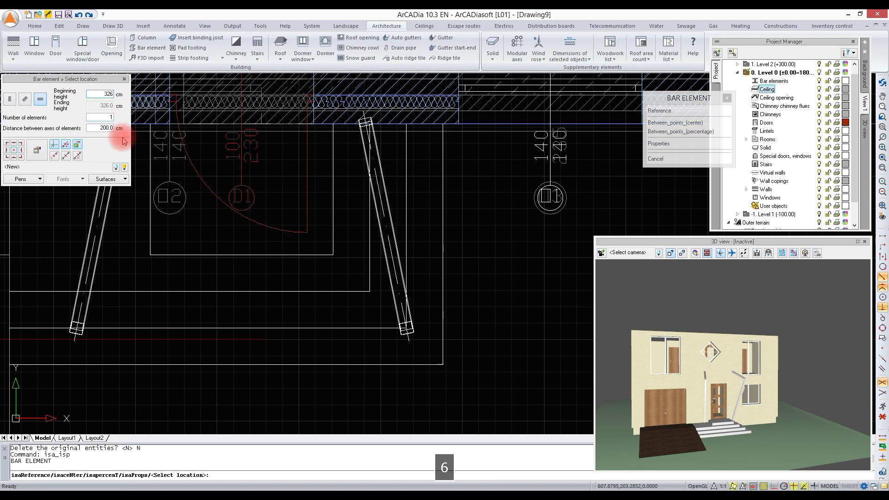
# Place the horizontal bar along the outer wall face between the wall ends of the two sloped bar pairs, about 190 cm long.
pyautogui.scroll(3, 365, 122)
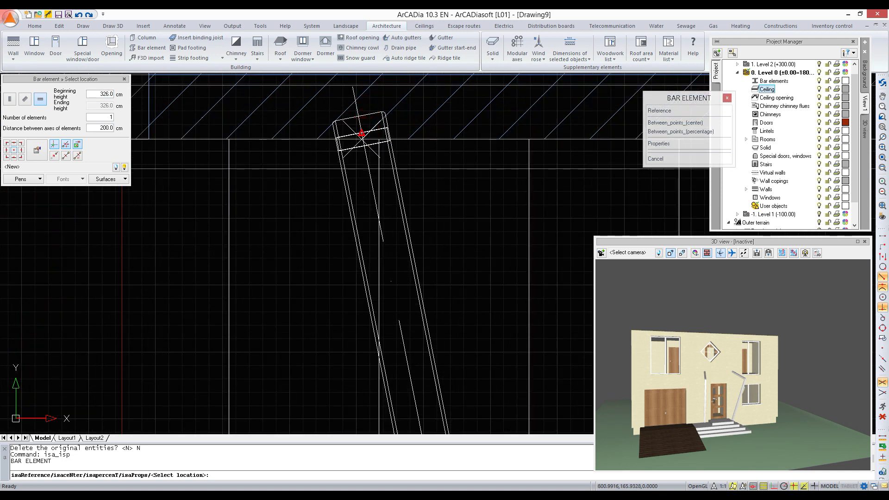
pyautogui.scroll(3, 364, 133)
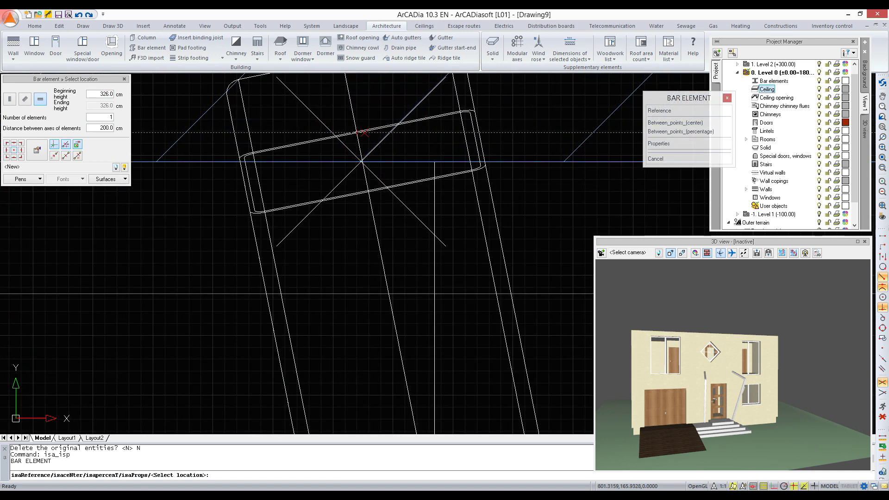
pyautogui.scroll(3, 363, 163)
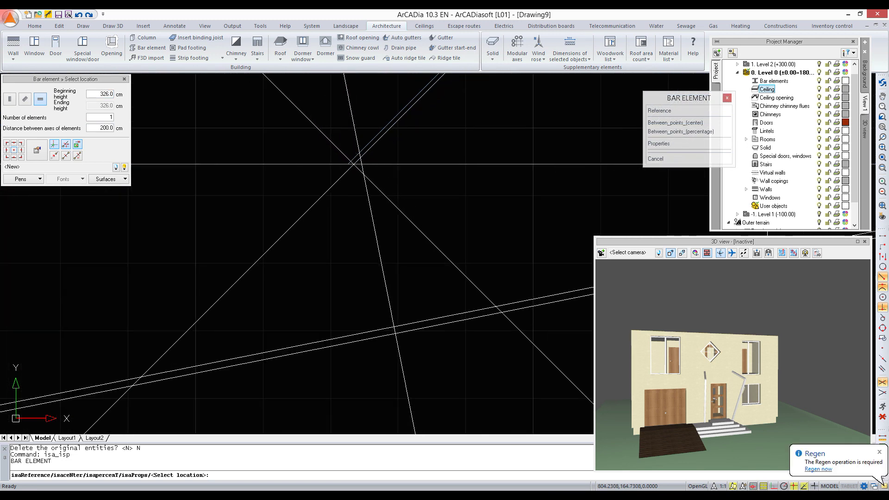
pyautogui.click(363, 162)
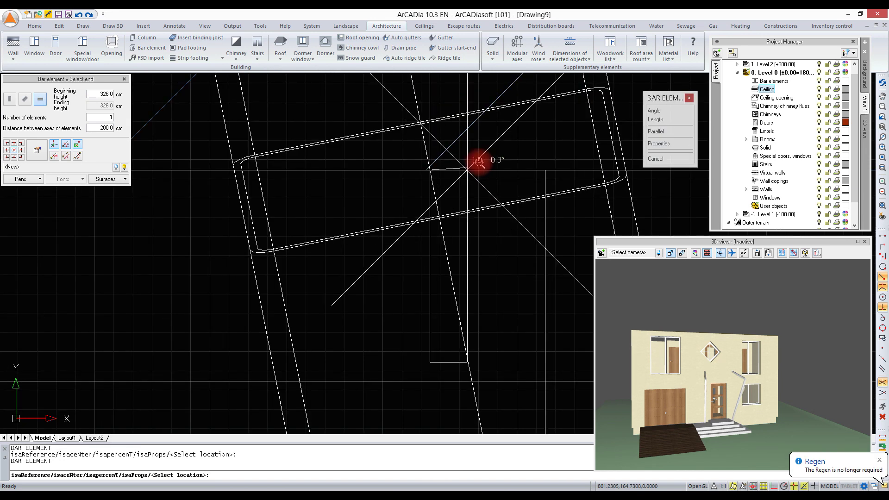
pyautogui.scroll(-2, 248, 159)
pyautogui.scroll(1, 457, 165)
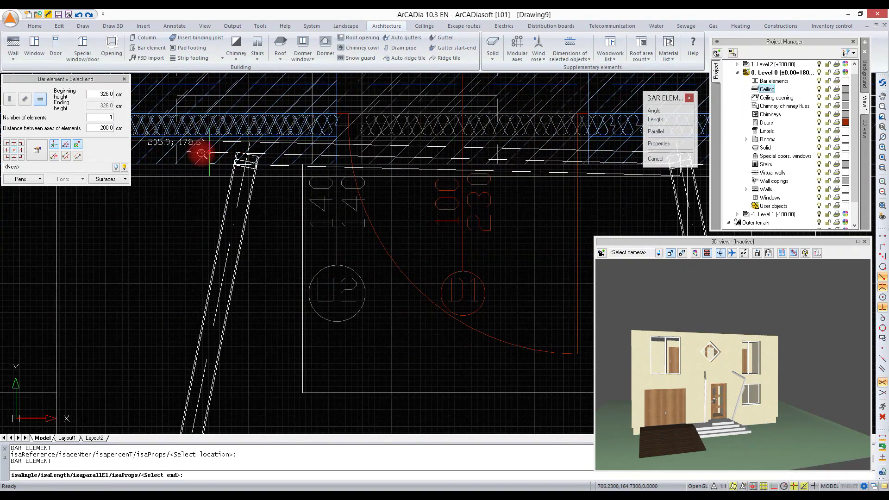
pyautogui.scroll(3, 382, 200)
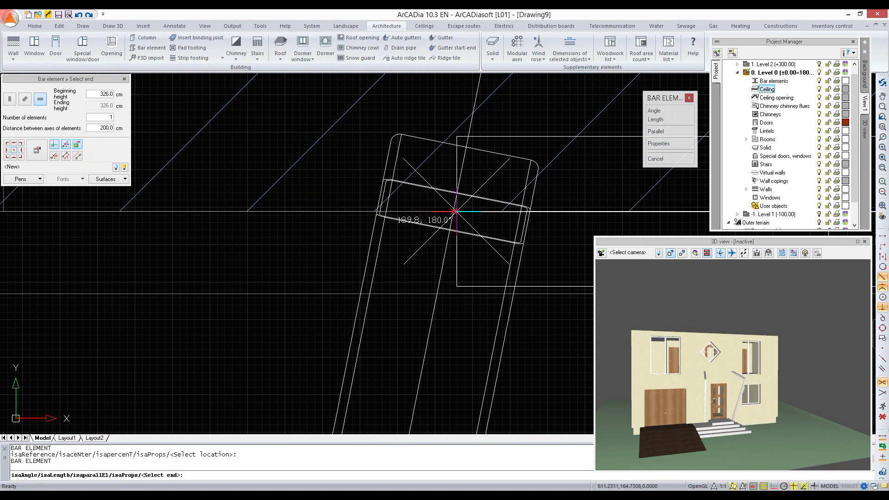
pyautogui.click(453, 211)
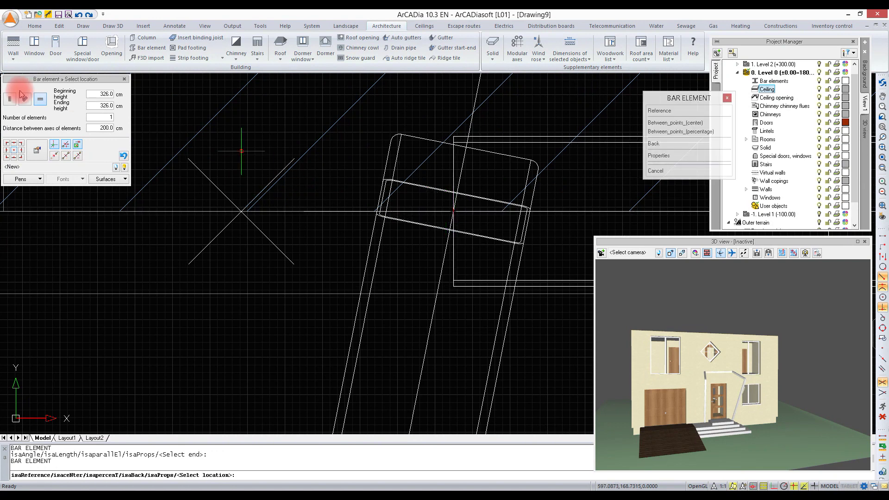
# Set the height to 286 cm and place another horizontal bar between the outer ends of the sloped bars, about 252 cm long.
pyautogui.moveTo(99, 97); pyautogui.dragTo(114, 95)
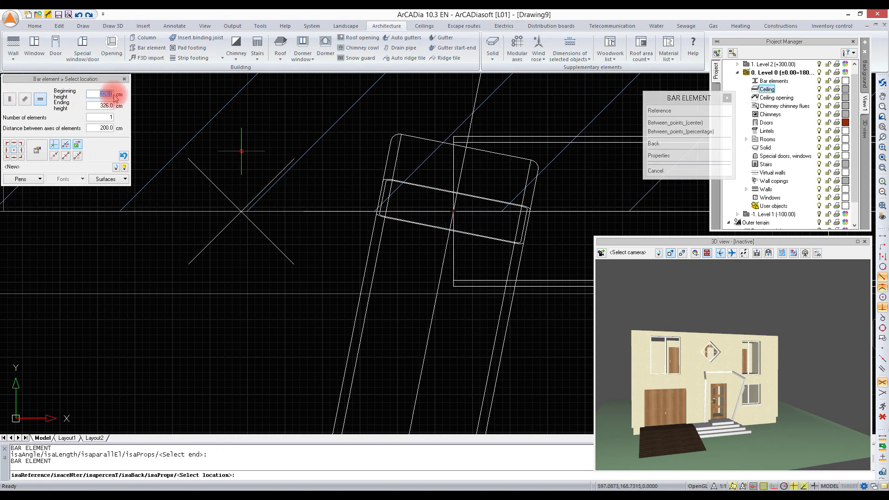
pyautogui.write('286')
pyautogui.click(112, 131)
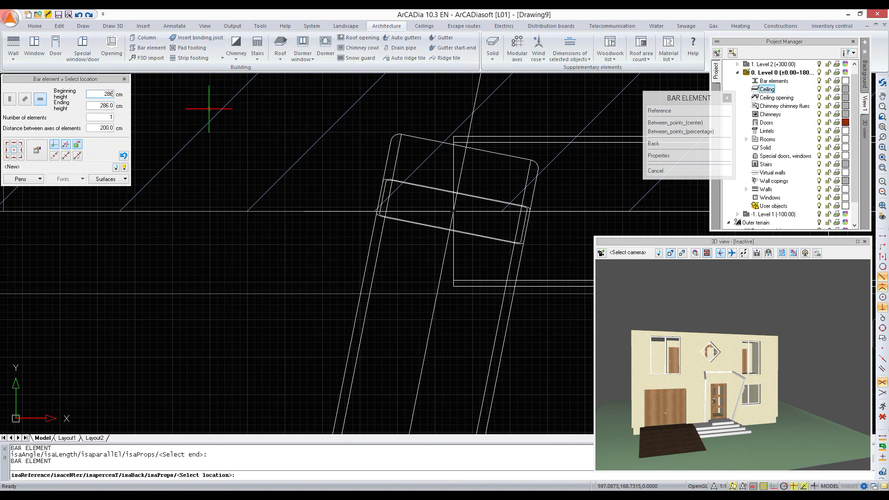
pyautogui.click(269, 159)
pyautogui.scroll(-5, 269, 159)
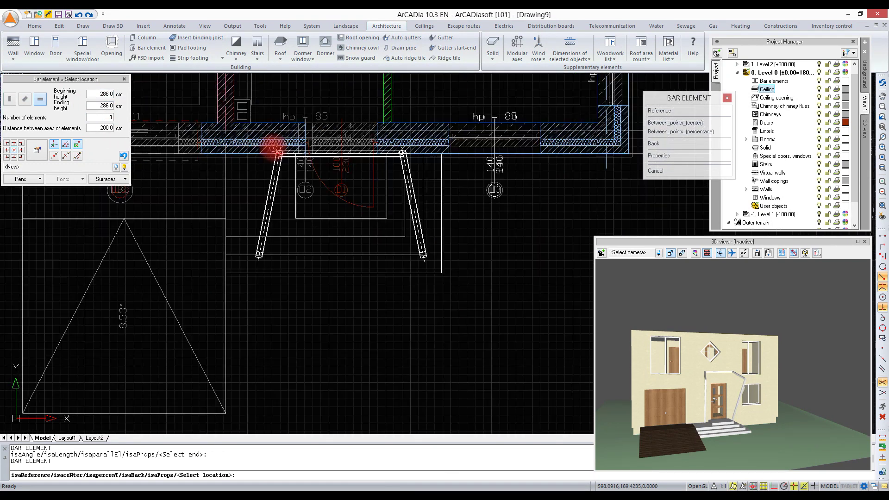
pyautogui.scroll(5, 279, 200)
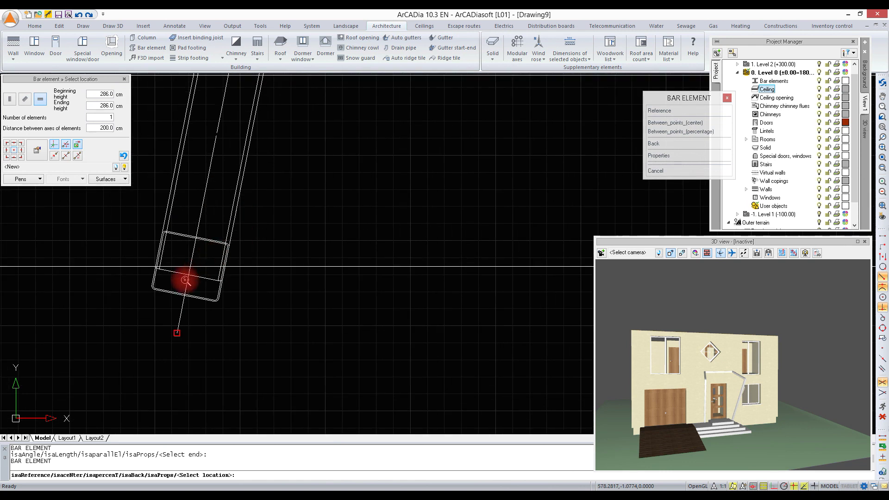
pyautogui.click(191, 268)
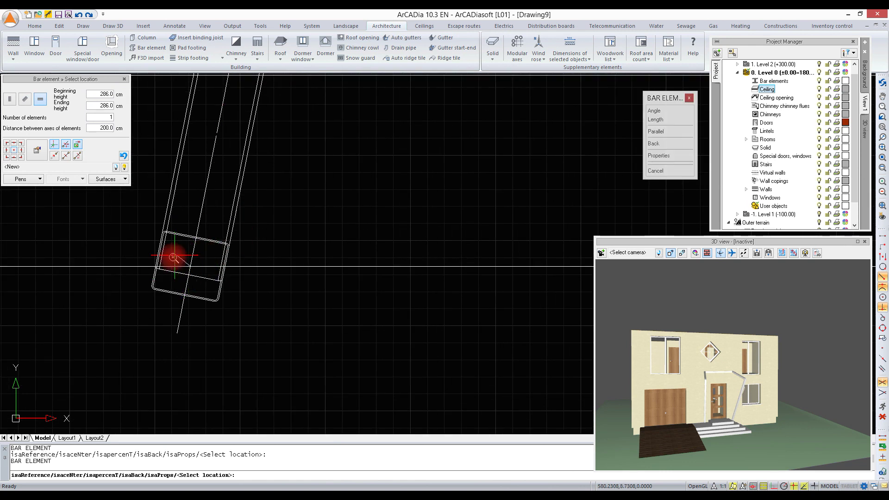
pyautogui.click(476, 262)
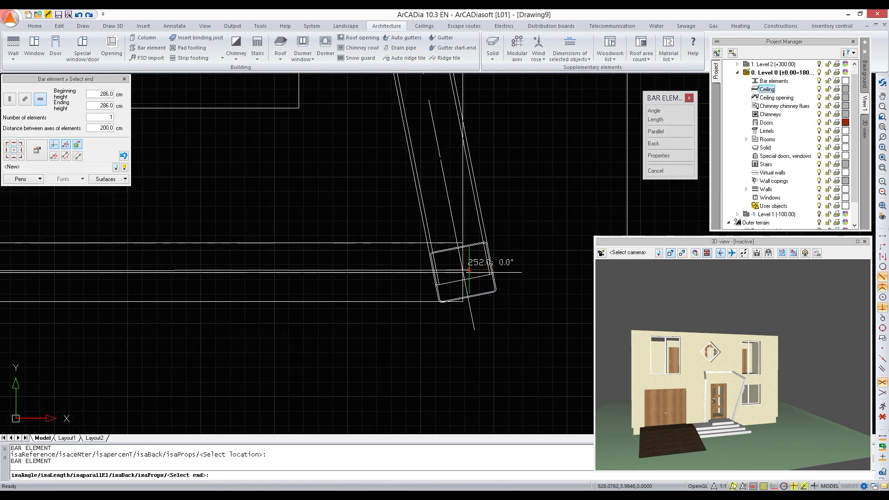
pyautogui.click(486, 327)
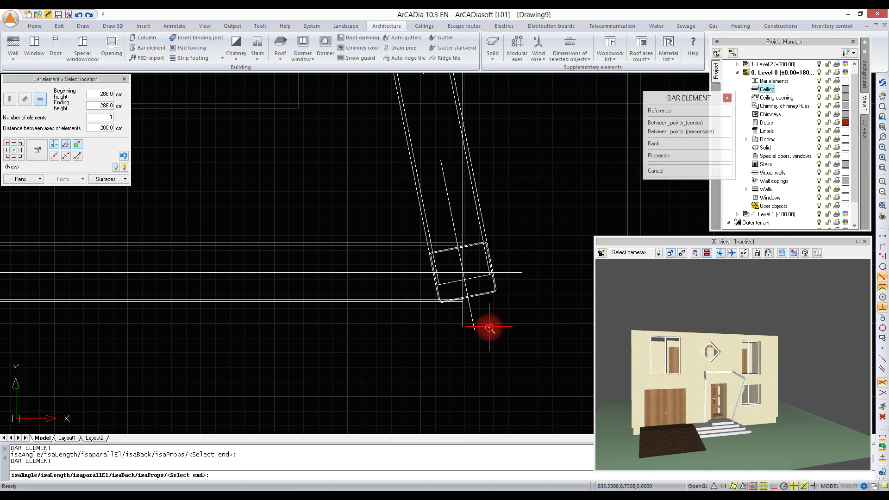
pyautogui.scroll(-5, 486, 327)
pyautogui.press('Escape')
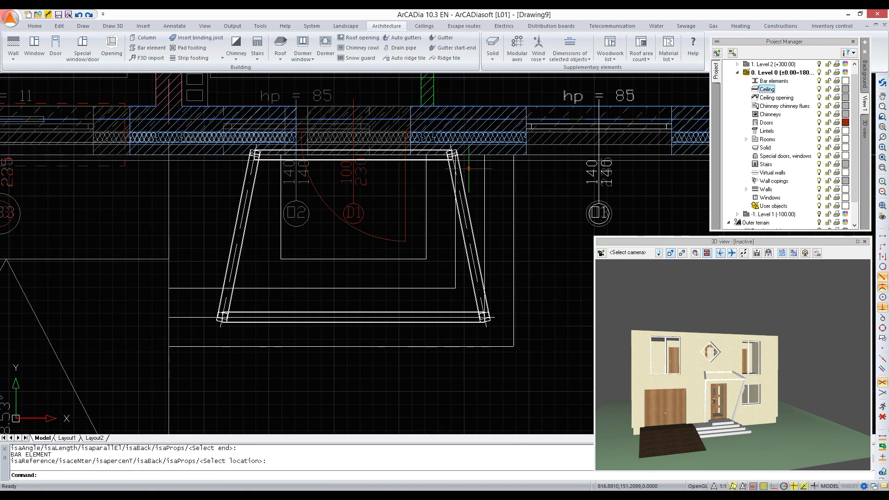
# Move the horizontal bar at the wall outward so that its inner edge lies on the outer wall face.
pyautogui.scroll(5, 432, 135)
pyautogui.click(439, 195)
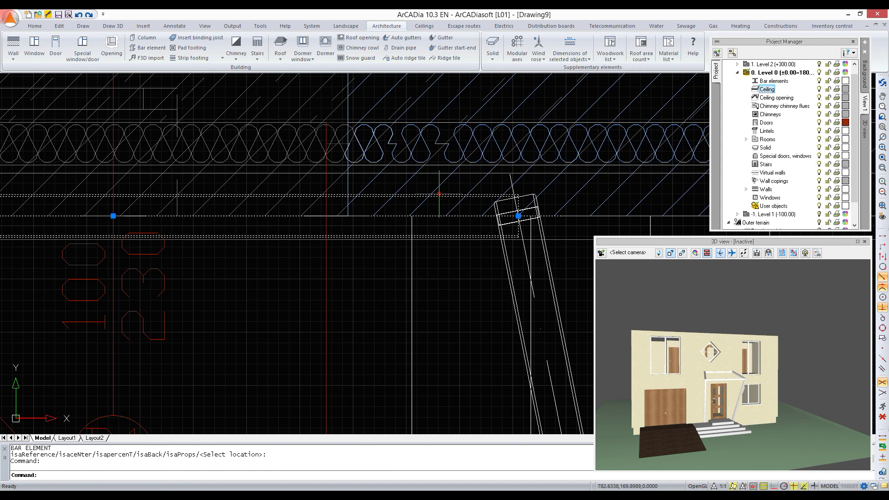
pyautogui.rightClick(441, 187)
pyautogui.click(463, 237)
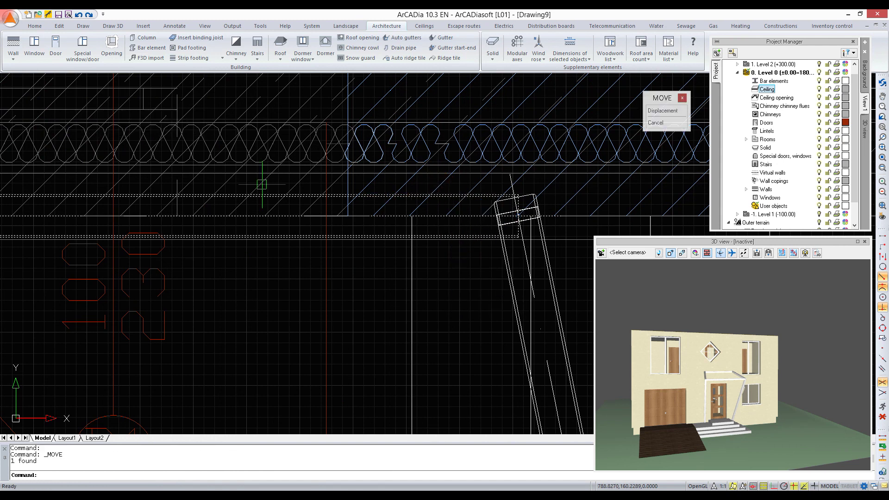
pyautogui.click(113, 194)
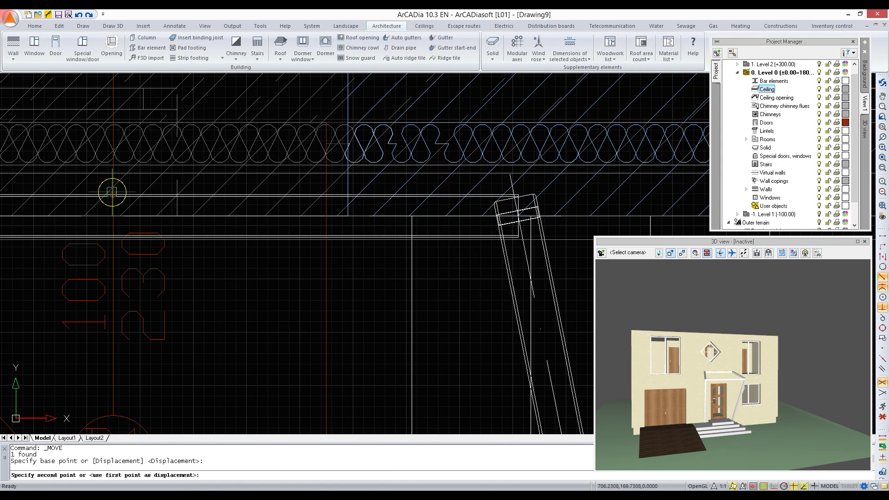
pyautogui.click(113, 215)
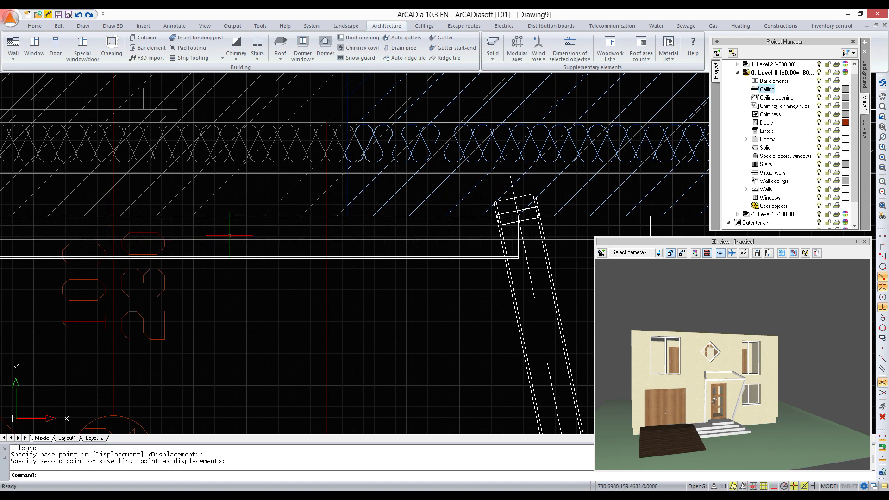
pyautogui.moveTo(685, 363)
pyautogui.mouseDown()
pyautogui.moveTo(681, 377)
pyautogui.moveTo(631, 371)
pyautogui.moveTo(686, 368)
pyautogui.moveTo(674, 365)
pyautogui.mouseUp()
pyautogui.scroll(-5, 395, 193)
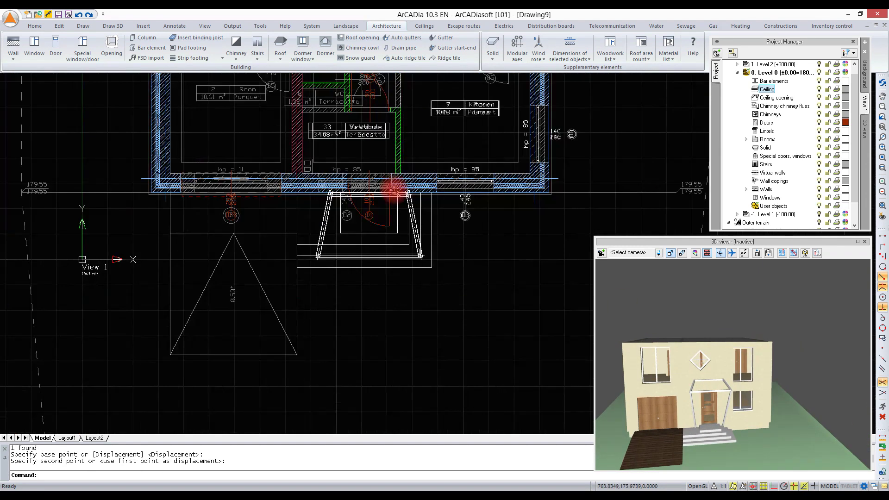
pyautogui.scroll(3, 482, 175)
pyautogui.scroll(3, 482, 175)
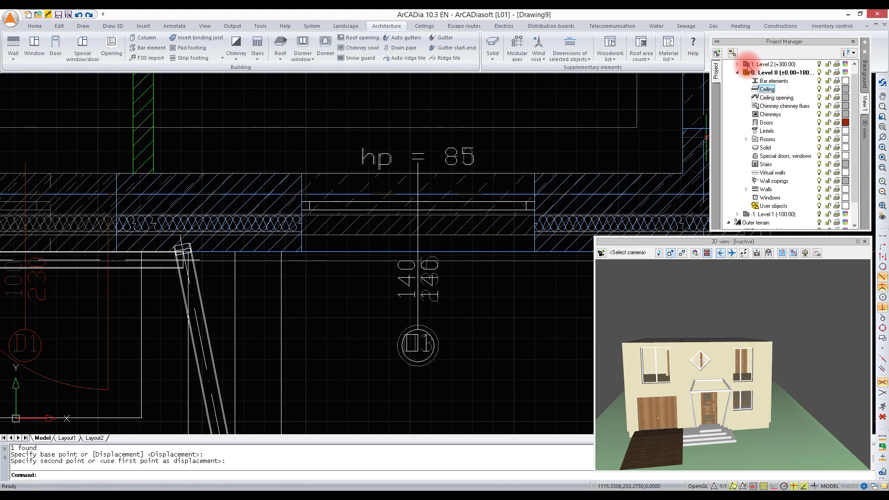
# Make Level 2 (+300.00) the active storey and expand its element list.
pyautogui.doubleClick(750, 65)
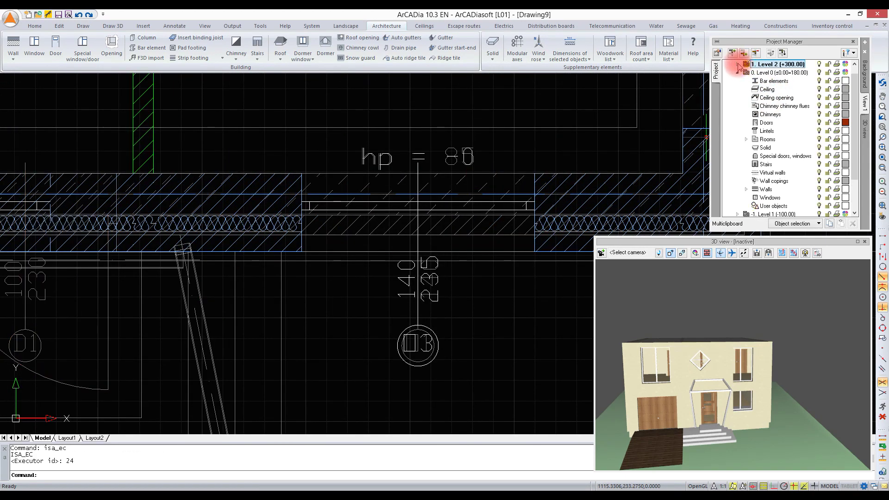
pyautogui.click(738, 65)
pyautogui.scroll(1, 793, 110)
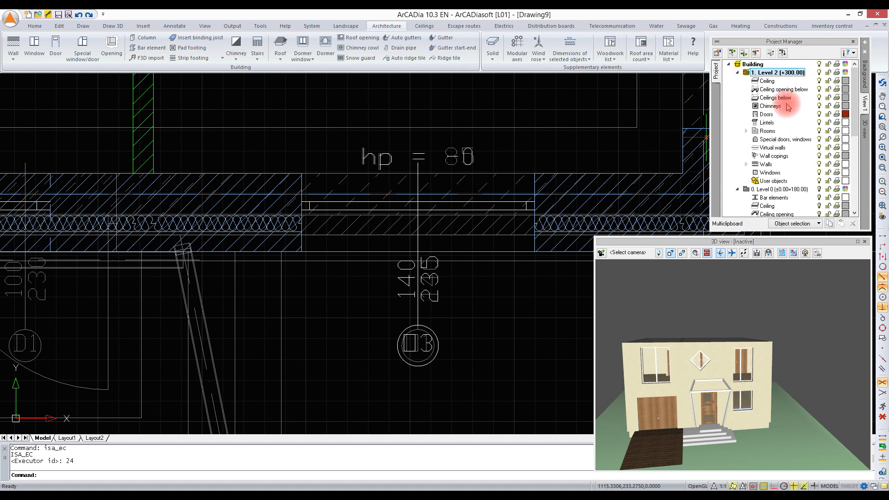
# Start a new bar element with a round tube profile, 5 cm in diameter, with horizontal and vertical axis-to-edge distances of 2.5 cm.
pyautogui.click(142, 48)
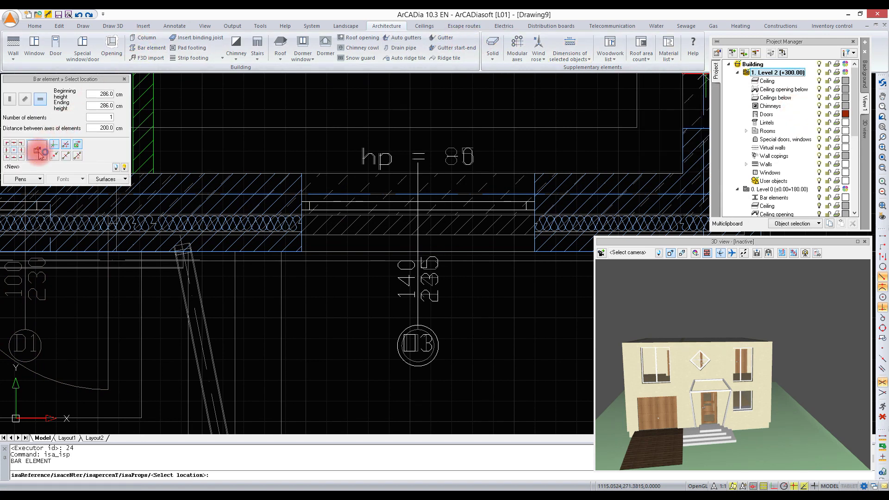
pyautogui.click(38, 151)
pyautogui.click(426, 302)
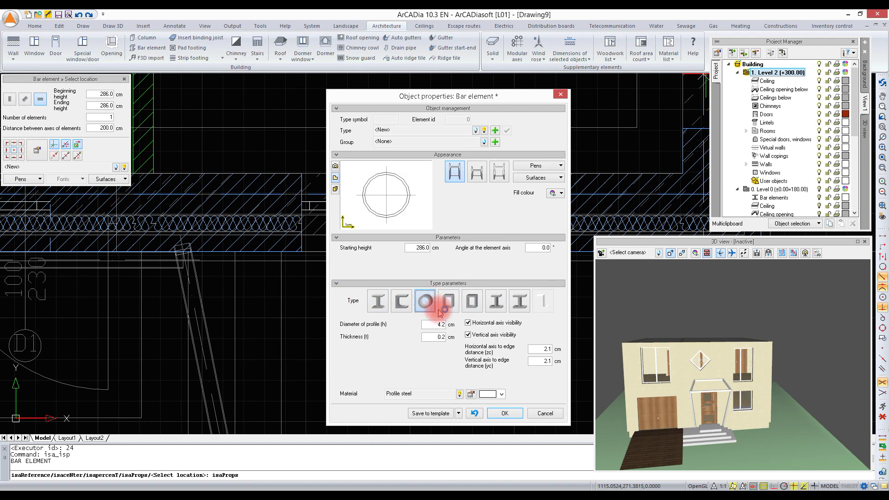
pyautogui.click(440, 326)
pyautogui.moveTo(437, 325); pyautogui.dragTo(455, 324)
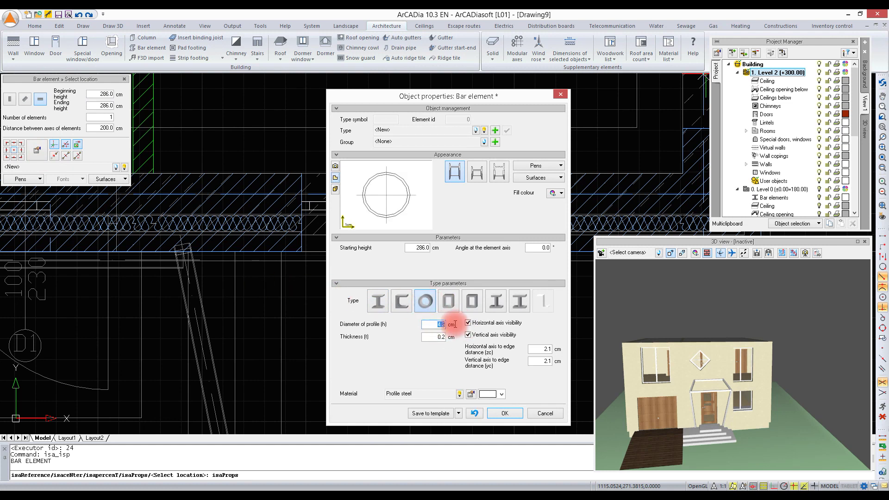
pyautogui.write('5')
pyautogui.click(546, 349)
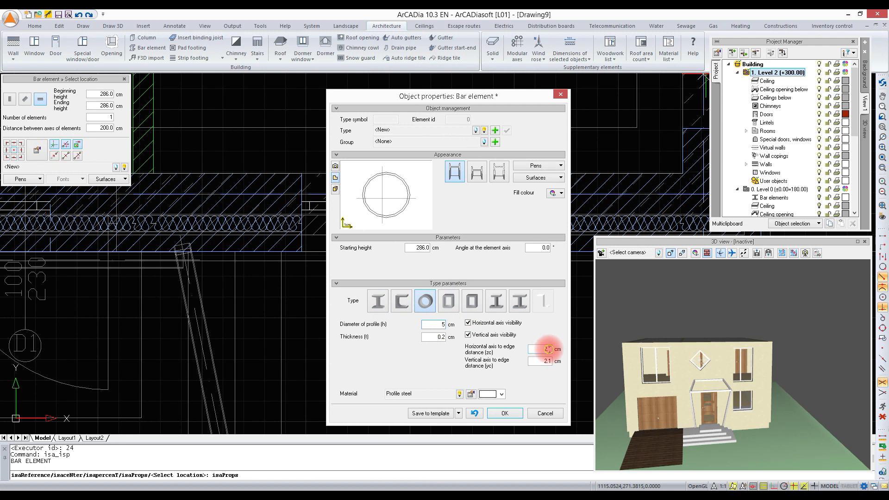
pyautogui.write('5')
pyautogui.click(547, 362)
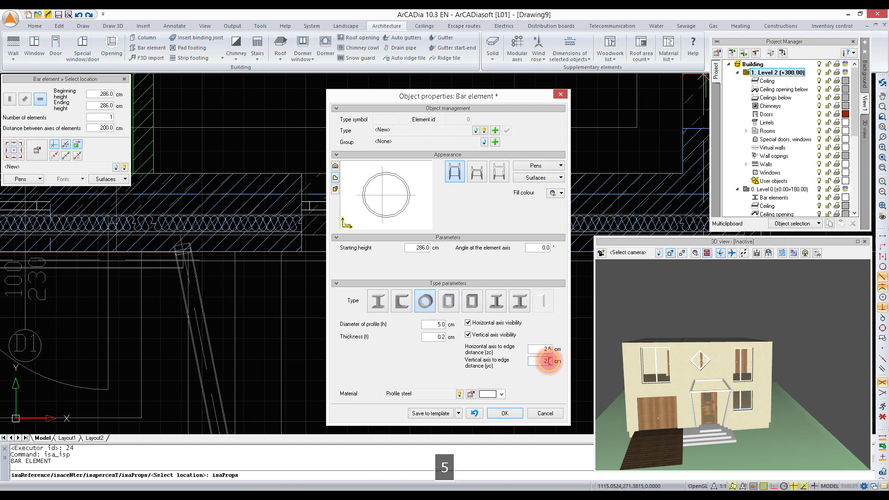
pyautogui.write('5')
pyautogui.click(506, 414)
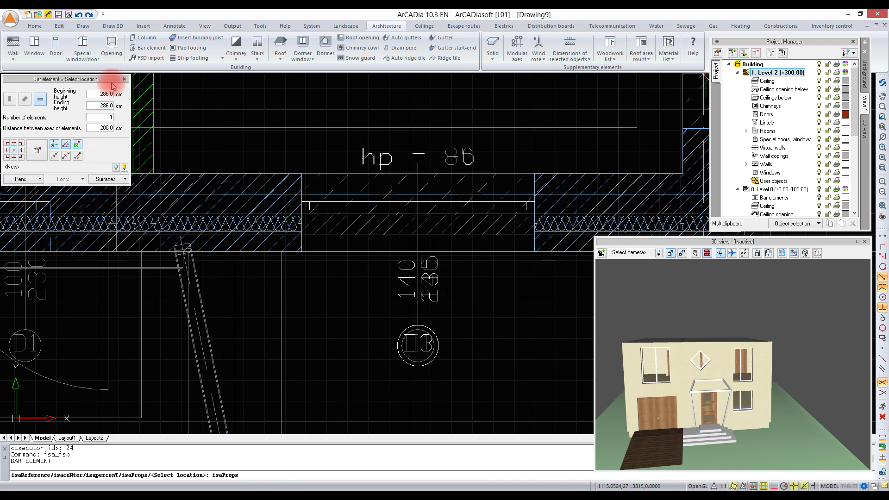
# Set the bar's beginning height to 15 cm, the number of elements to 6 and the distance between axes to 0 cm.
pyautogui.click(99, 94)
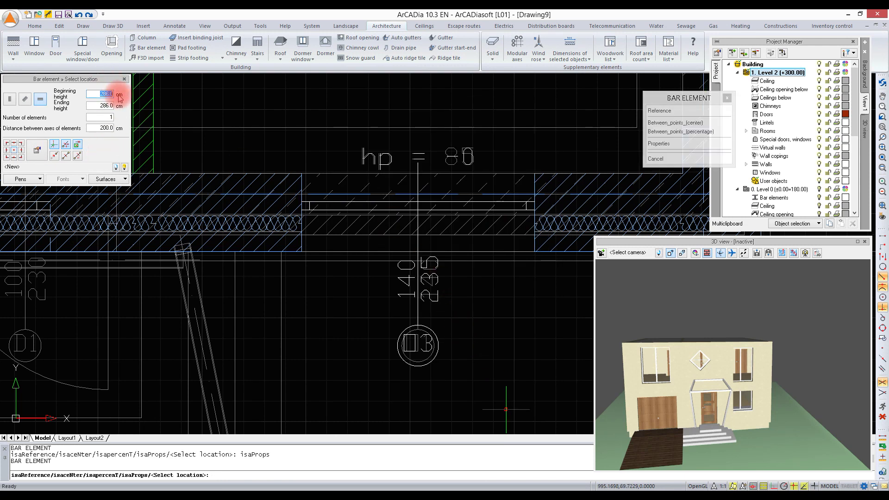
pyautogui.write('15')
pyautogui.click(113, 94)
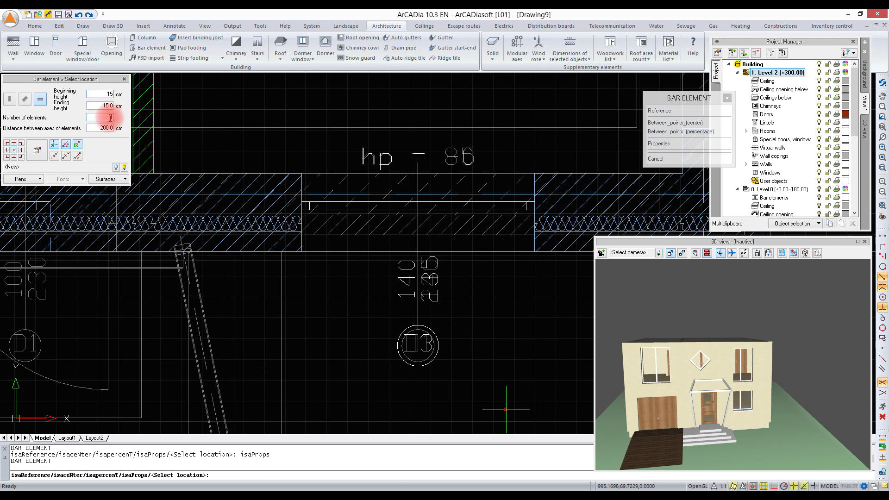
pyautogui.click(111, 117)
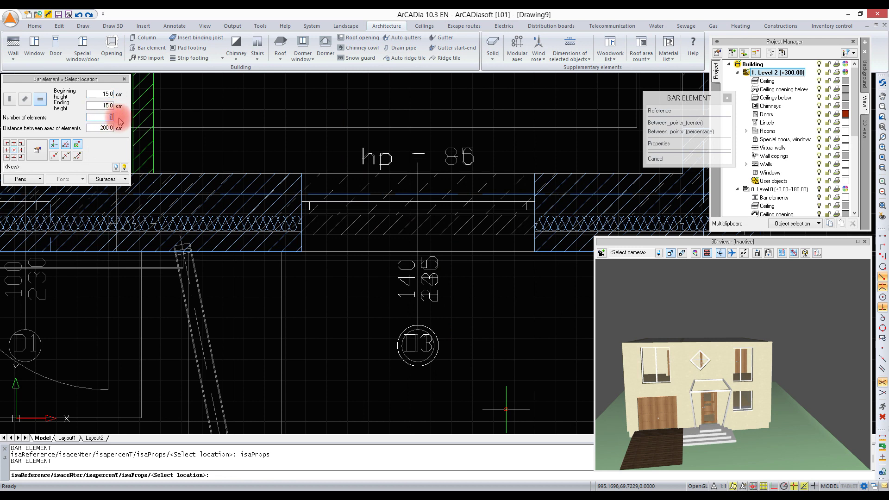
pyautogui.write('6')
pyautogui.press('Tab')
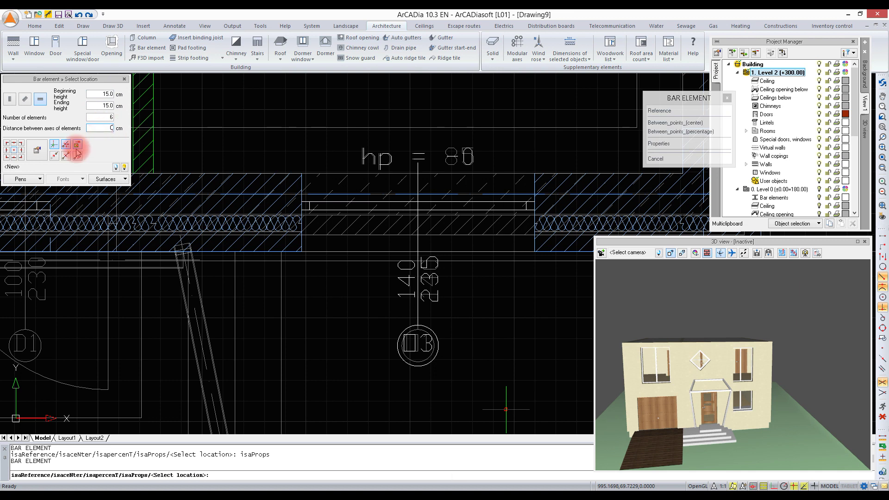
# Using the window opening's outer corner as reference, start the bar 10 cm beyond it and run it 160 cm along the wall with ortho on.
pyautogui.click(54, 155)
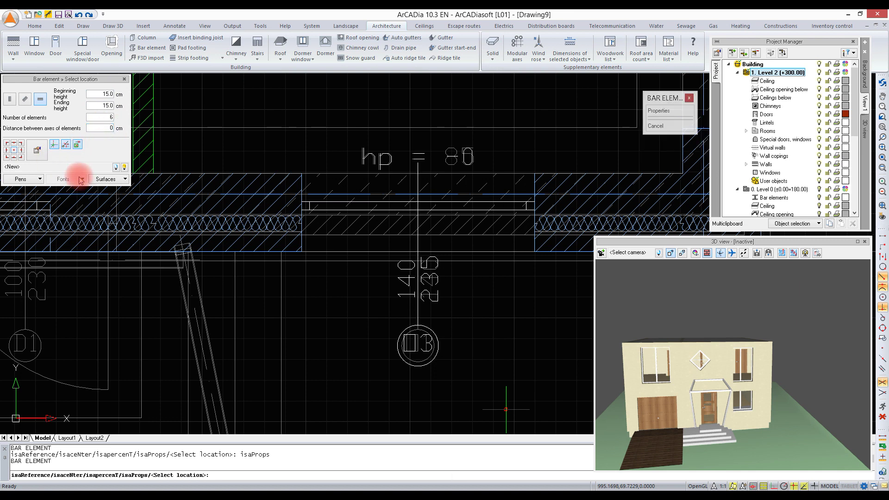
pyautogui.click(301, 251)
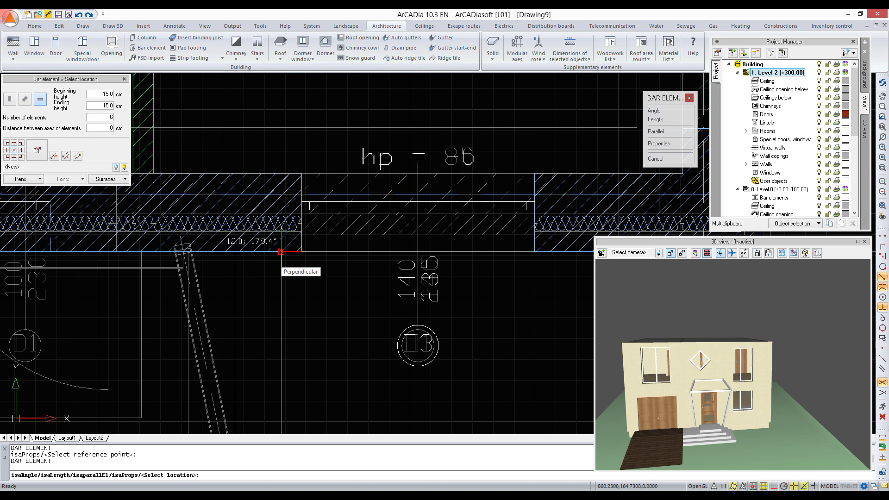
pyautogui.write('10')
pyautogui.press('Return')
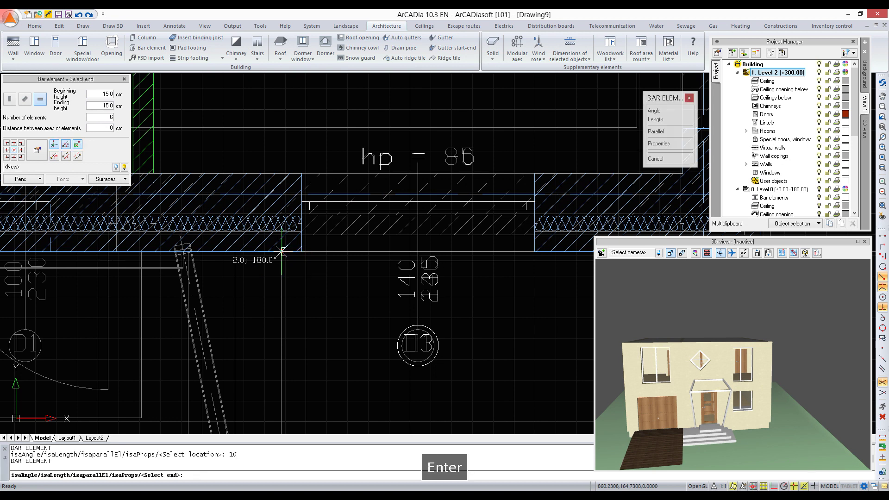
pyautogui.click(773, 485)
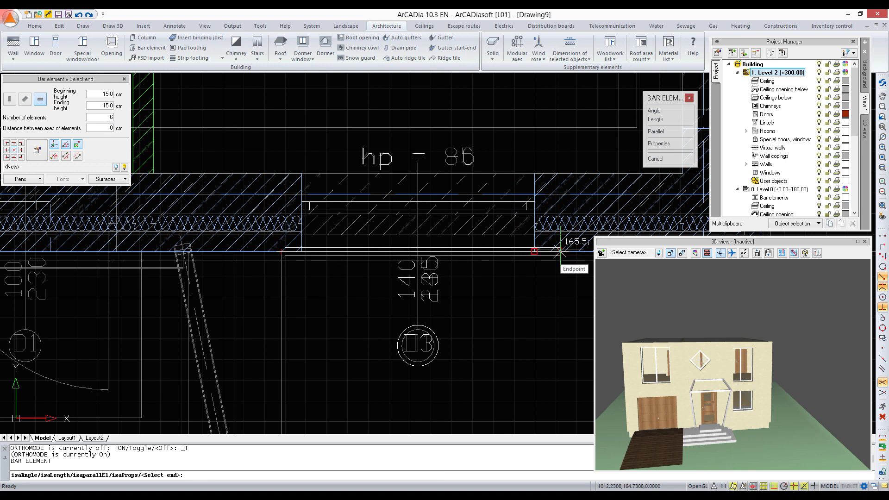
pyautogui.write('1')
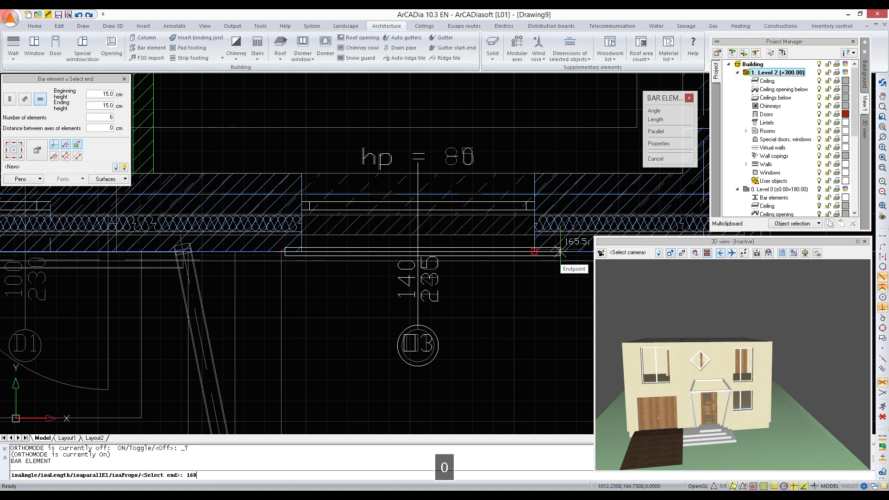
pyautogui.write('60')
pyautogui.press('Return')
# Set the distance between axes to 0 cm again and place the six bars on top of each other at the window.
pyautogui.click(118, 127)
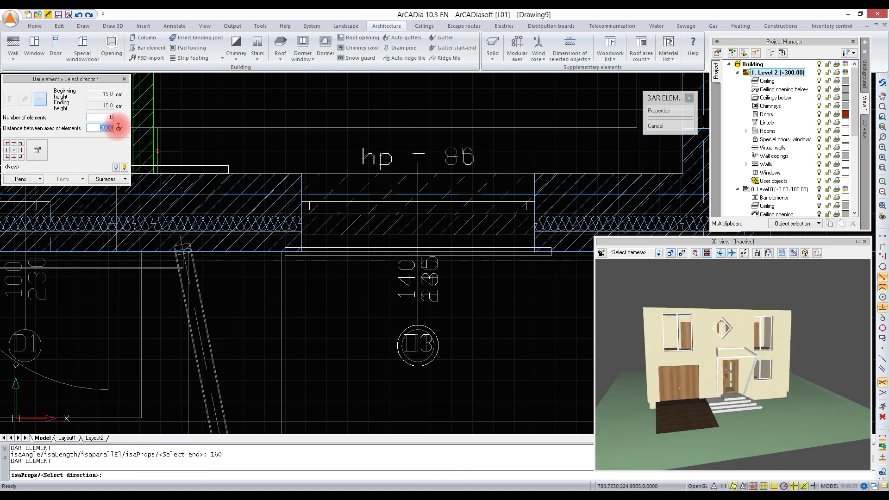
pyautogui.write('0')
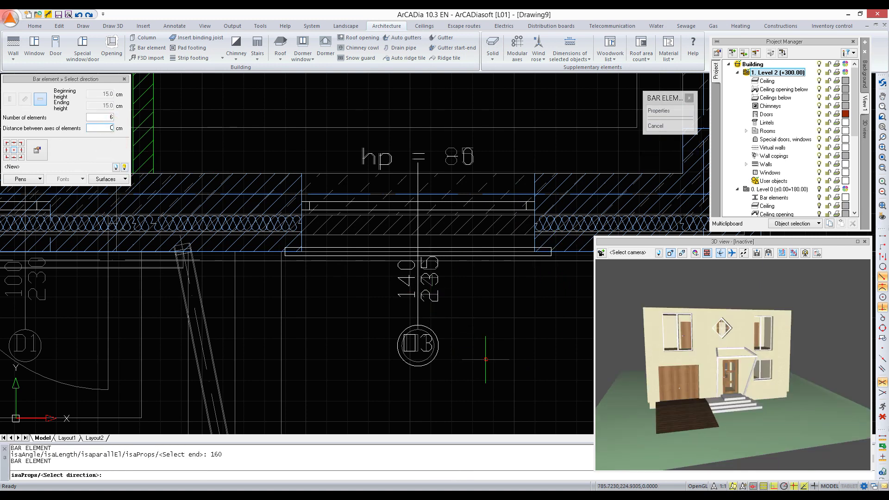
pyautogui.press('Return')
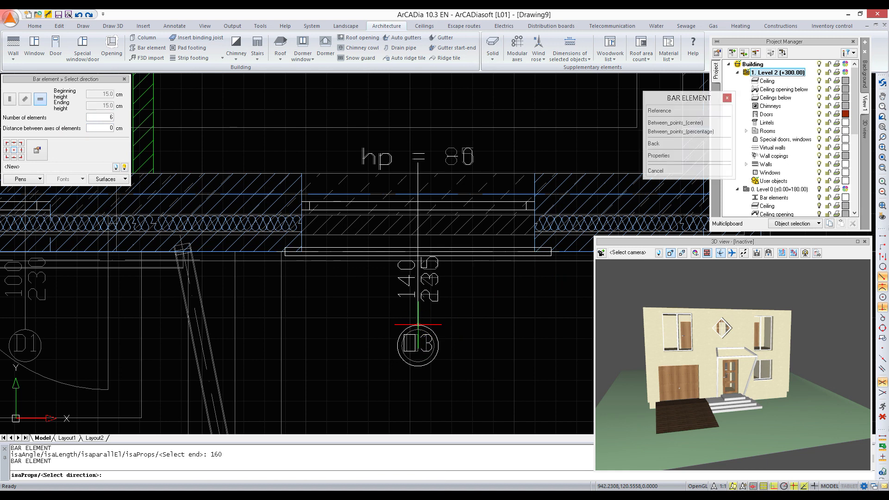
pyautogui.click(423, 323)
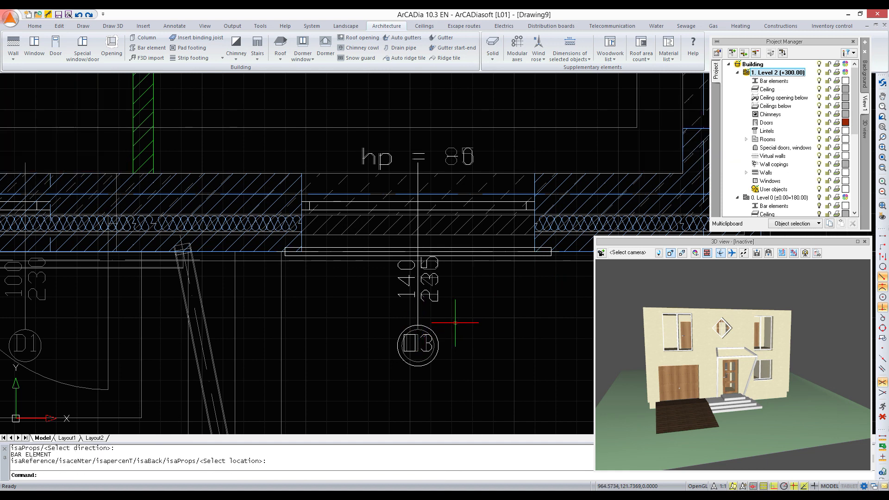
# In the 3D view, raise the base height of one of the overlapping window bars to form the second rail.
pyautogui.moveTo(681, 368); pyautogui.dragTo(784, 348)
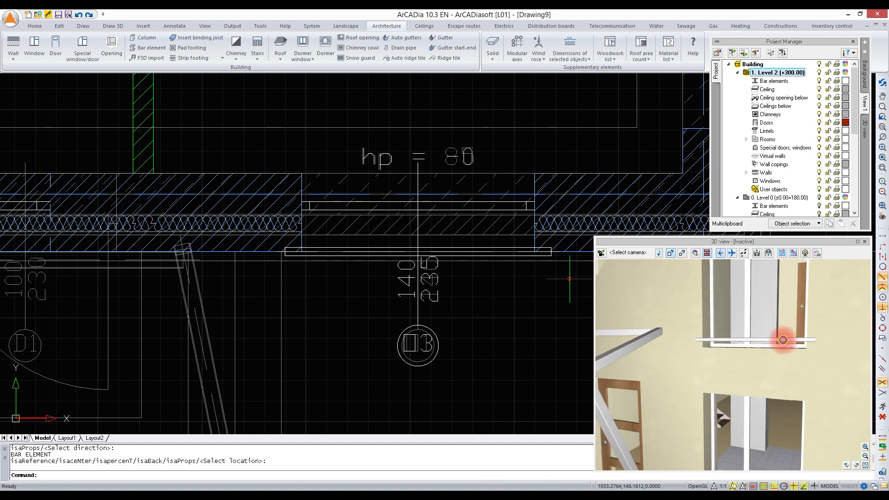
pyautogui.click(783, 340)
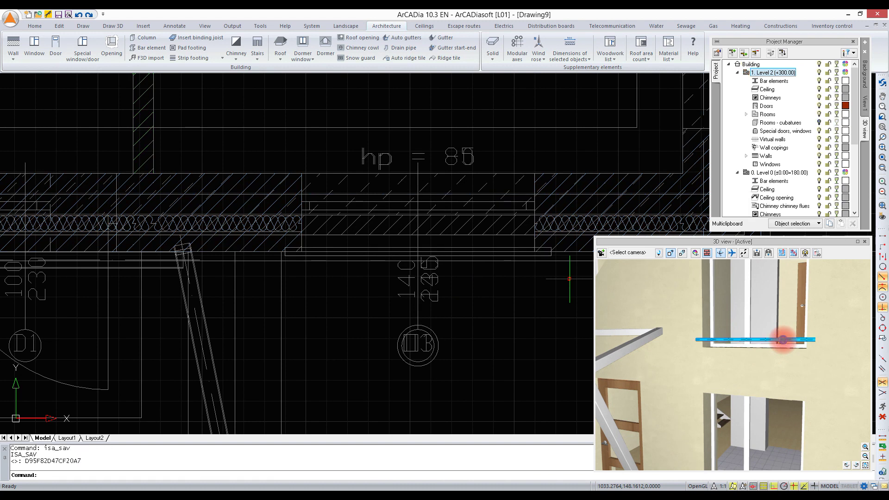
pyautogui.doubleClick(784, 342)
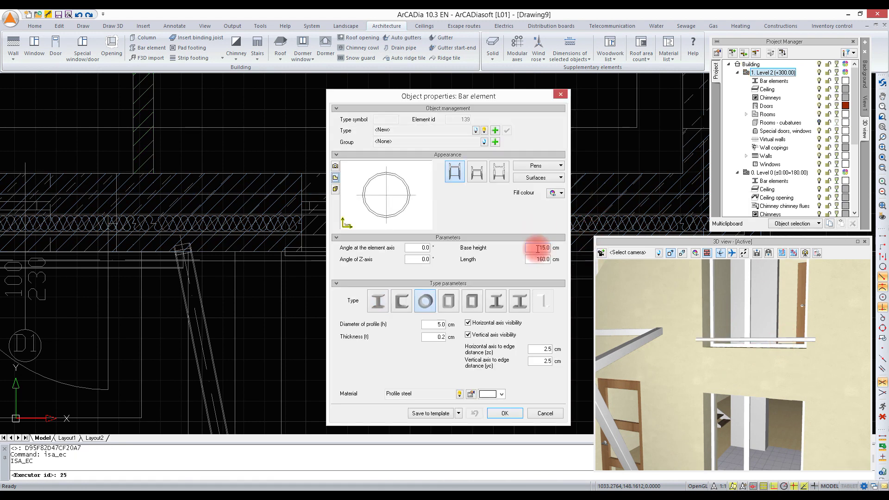
pyautogui.doubleClick(541, 248)
pyautogui.write('3')
pyautogui.press('Return')
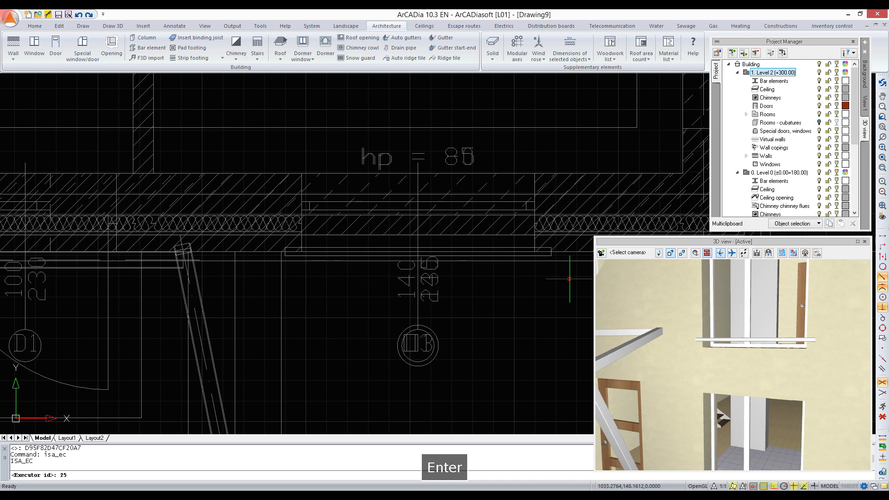
# Raise the base height of another overlapping window bar to form the third rail at the same spacing.
pyautogui.click(751, 344)
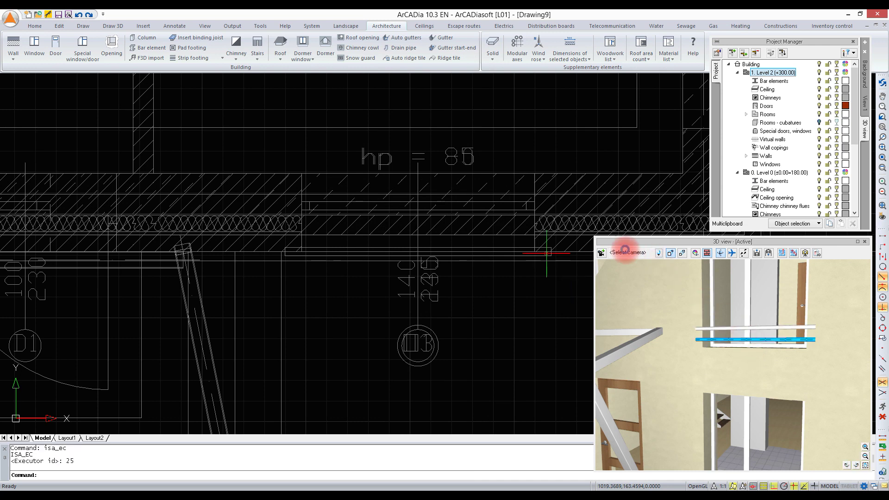
pyautogui.doubleClick(586, 213)
pyautogui.doubleClick(543, 245)
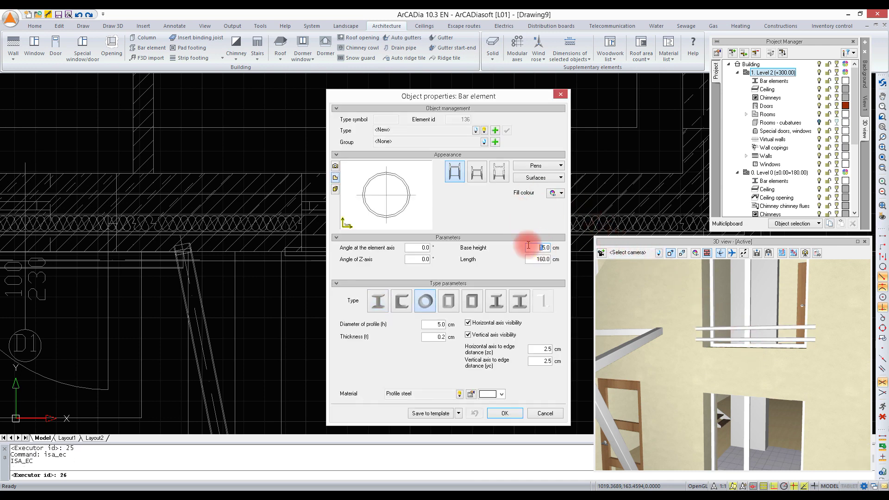
pyautogui.write('4')
pyautogui.press('Return')
# Raise the base height of one more overlapping window bar to form the evenly spaced fourth rail.
pyautogui.click(771, 358)
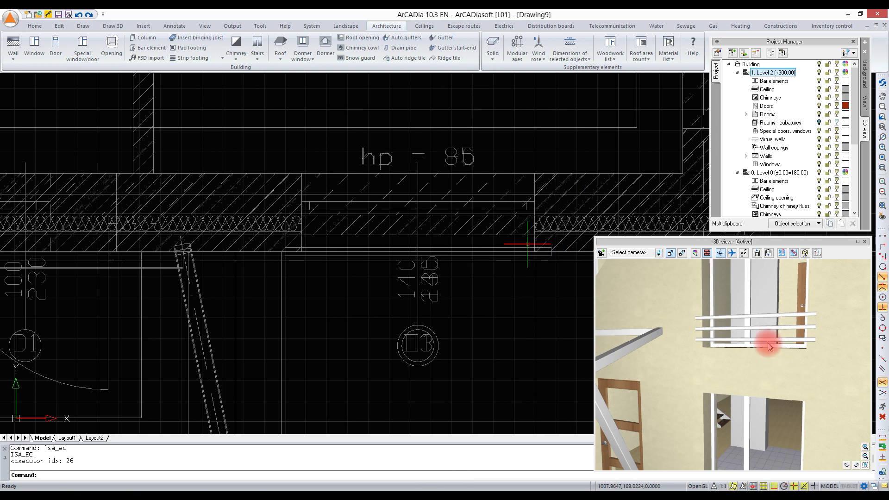
pyautogui.doubleClick(553, 237)
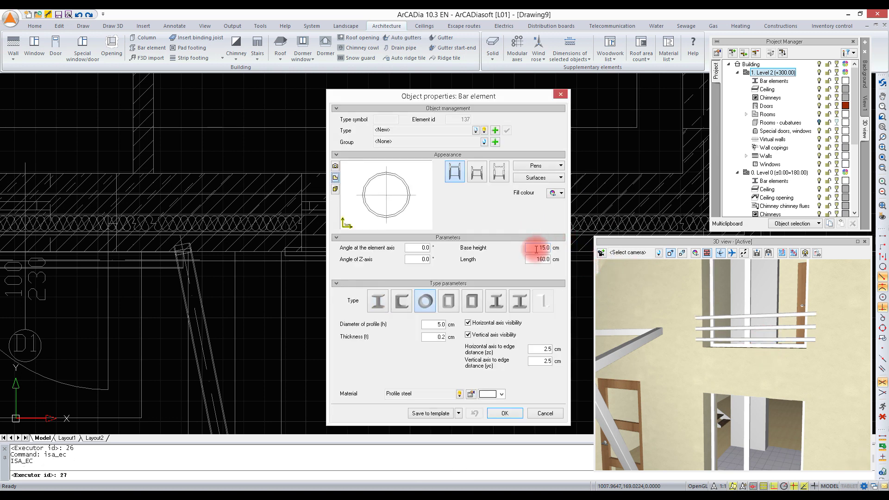
pyautogui.doubleClick(541, 248)
pyautogui.write('6')
pyautogui.press('Return')
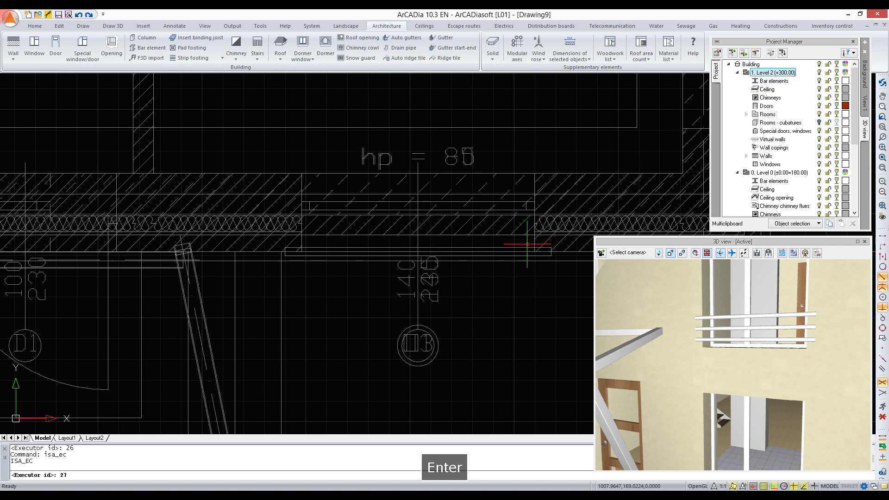
# Raise the base height of another bar in the lowest window stack to form the fifth rail.
pyautogui.click(724, 339)
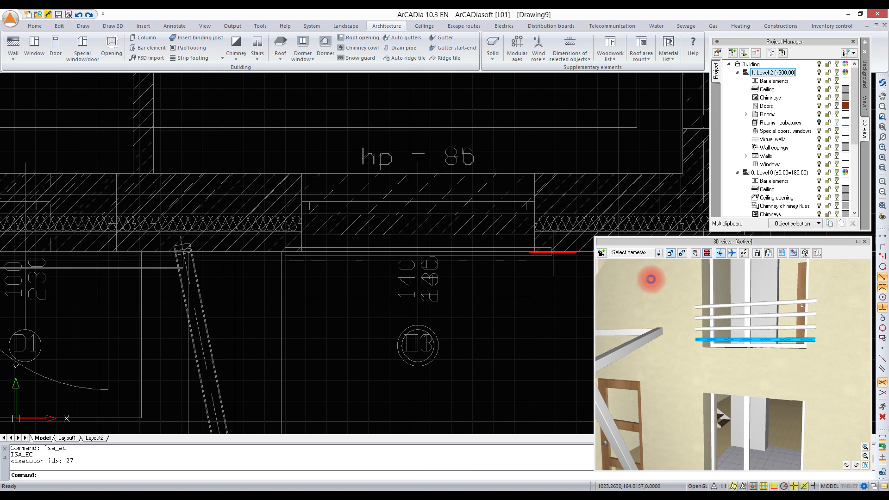
pyautogui.doubleClick(554, 262)
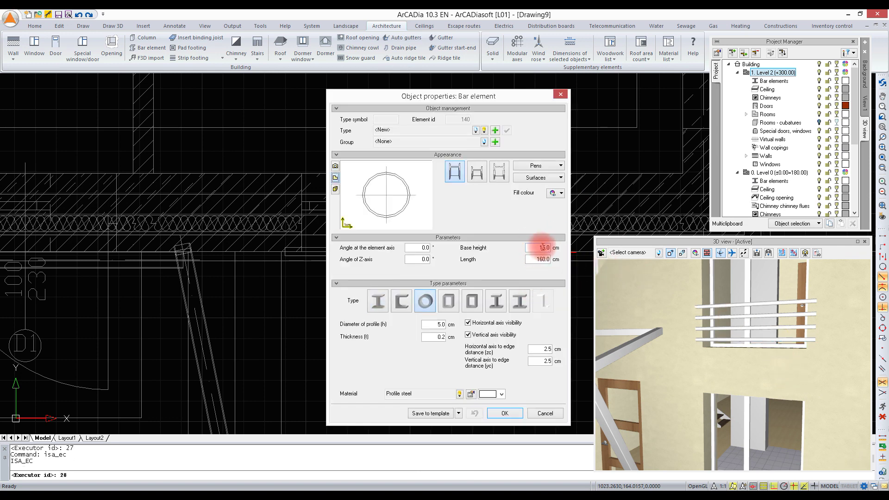
pyautogui.doubleClick(541, 247)
pyautogui.write('7')
pyautogui.press('Return')
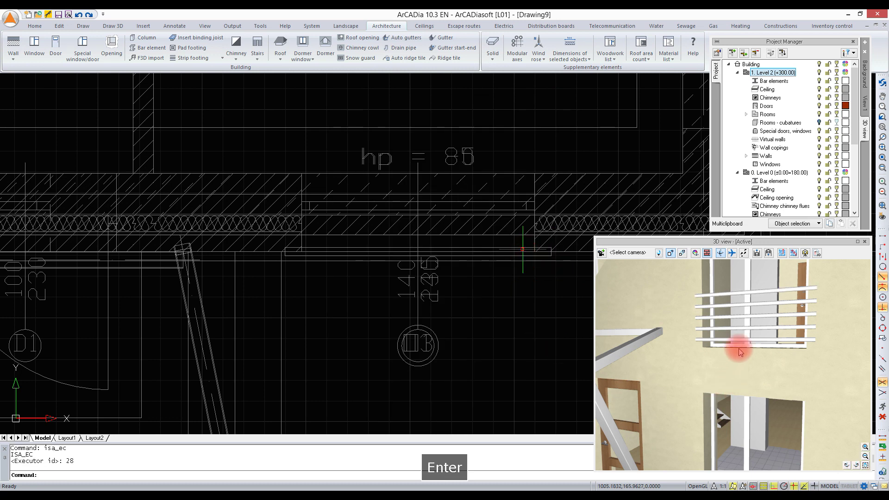
# Set the base height of the remaining overlapping window bar to 90 cm to form the top rail.
pyautogui.doubleClick(738, 340)
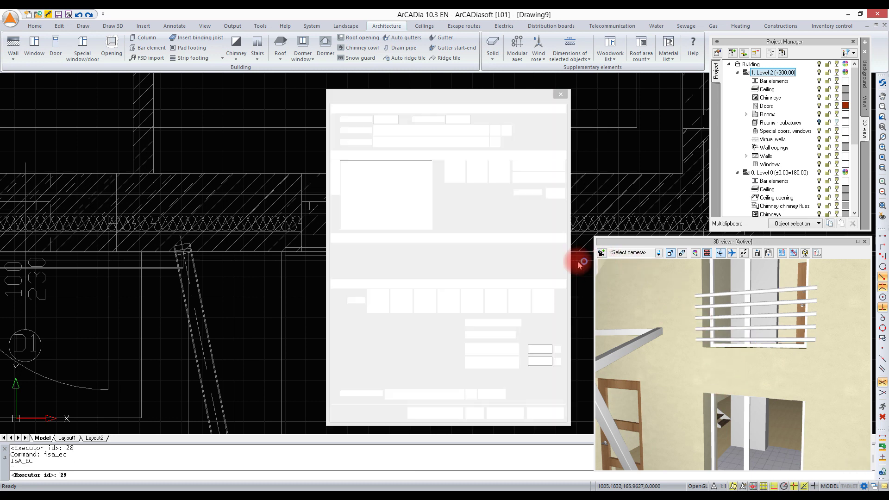
pyautogui.doubleClick(540, 247)
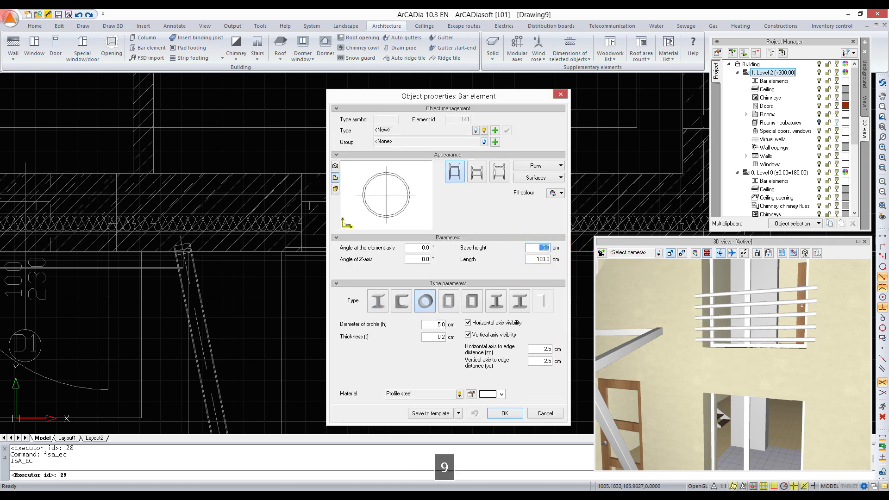
pyautogui.write('90')
pyautogui.press('Return')
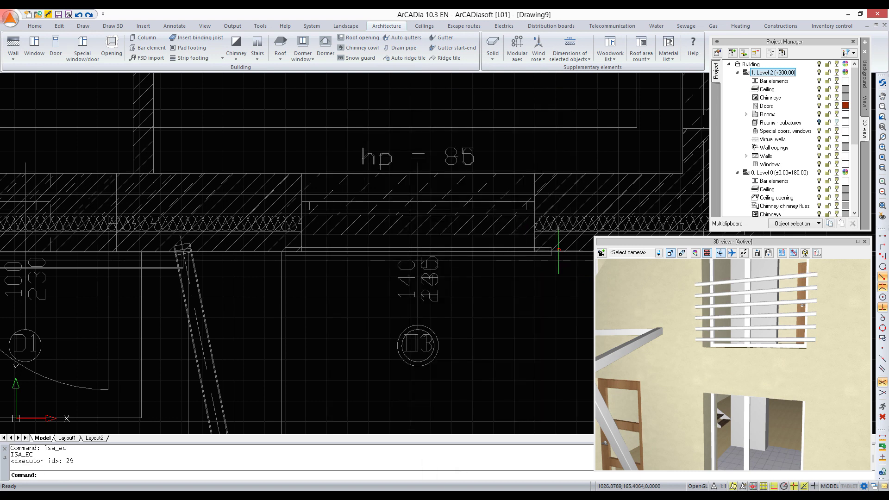
pyautogui.moveTo(760, 311)
pyautogui.mouseDown()
pyautogui.moveTo(760, 331)
pyautogui.moveTo(751, 326)
pyautogui.mouseUp()
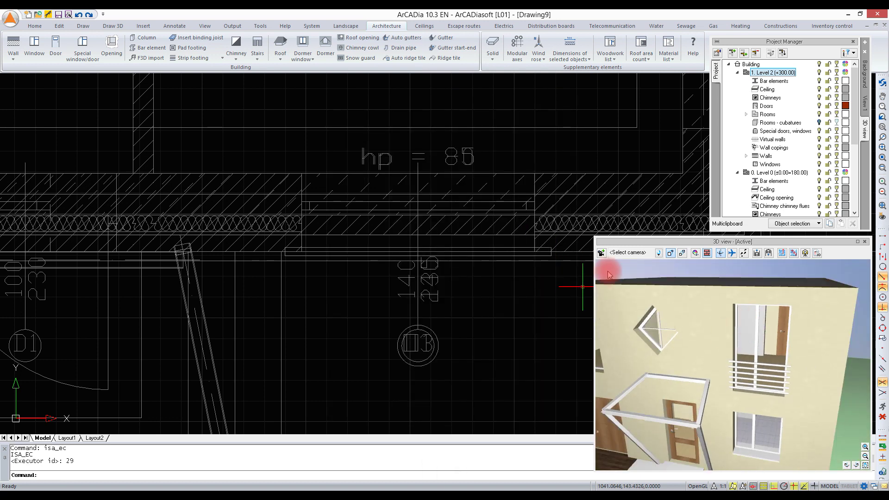
# In the plan, move all six overlapping railing bars so their inner edge lies flush with the wall's outer face.
pyautogui.click(521, 311)
pyautogui.click(555, 257)
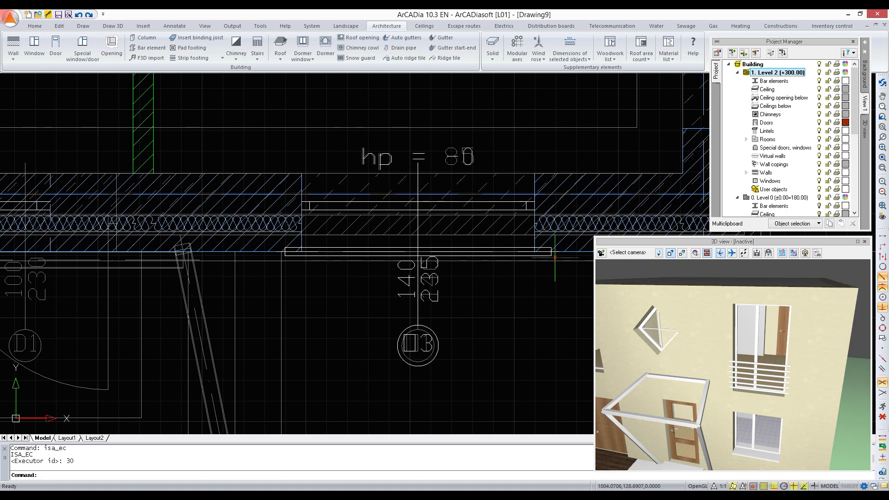
pyautogui.scroll(3, 561, 242)
pyautogui.click(537, 287)
pyautogui.click(512, 264)
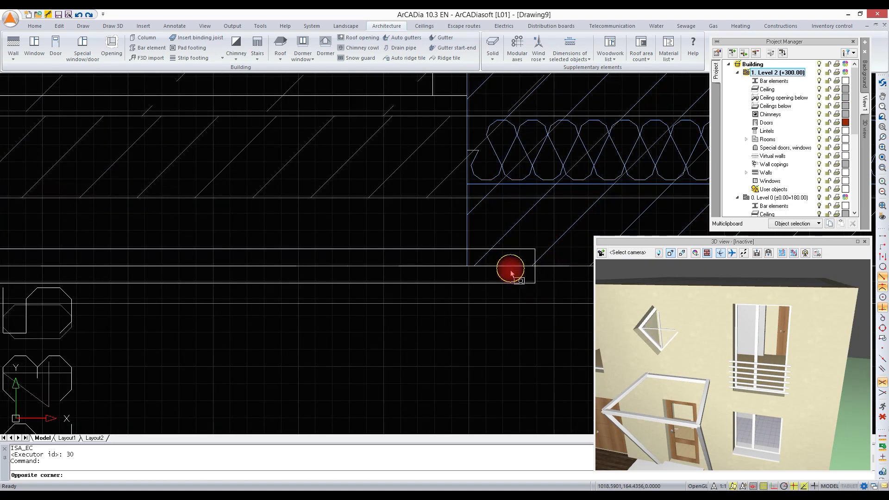
pyautogui.rightClick(467, 273)
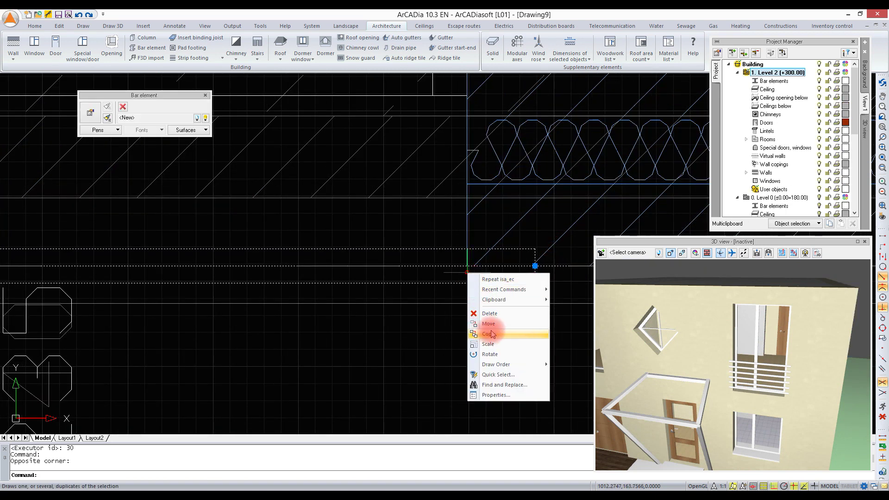
pyautogui.click(488, 326)
pyautogui.click(466, 248)
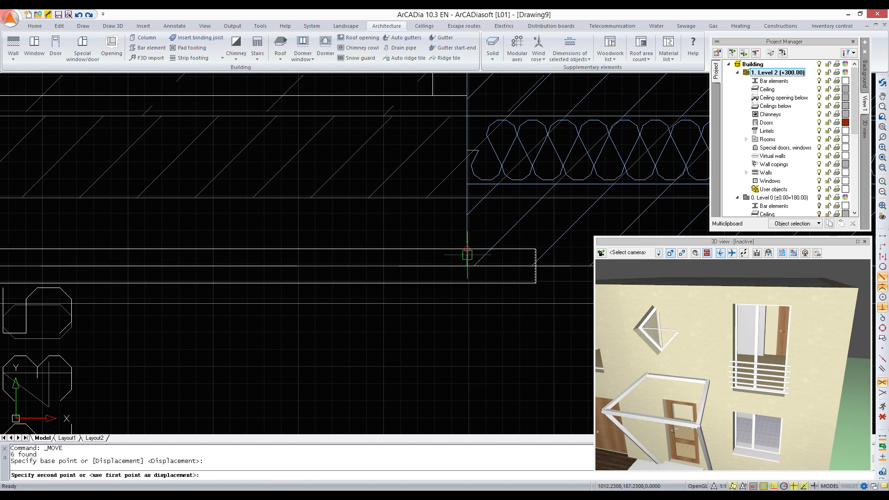
pyautogui.click(466, 249)
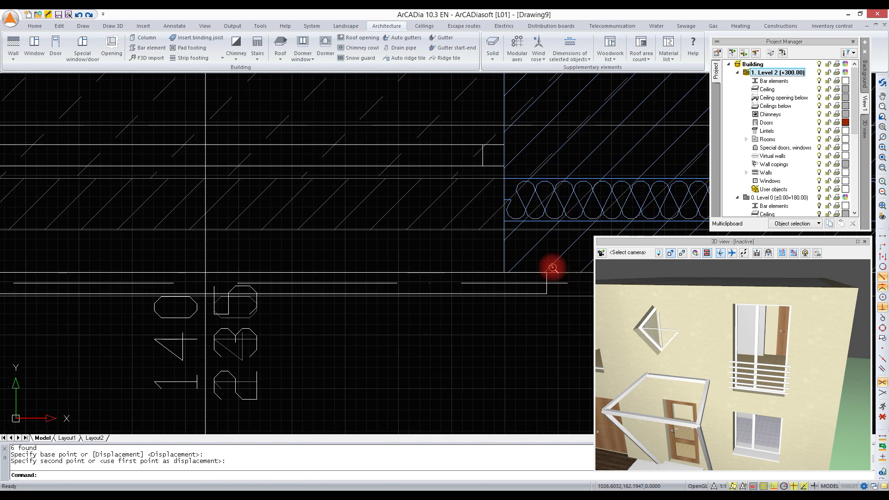
# Start a new layout named Balustrade in the Object Explorer's User library.
pyautogui.scroll(-1, 555, 268)
pyautogui.click(310, 26)
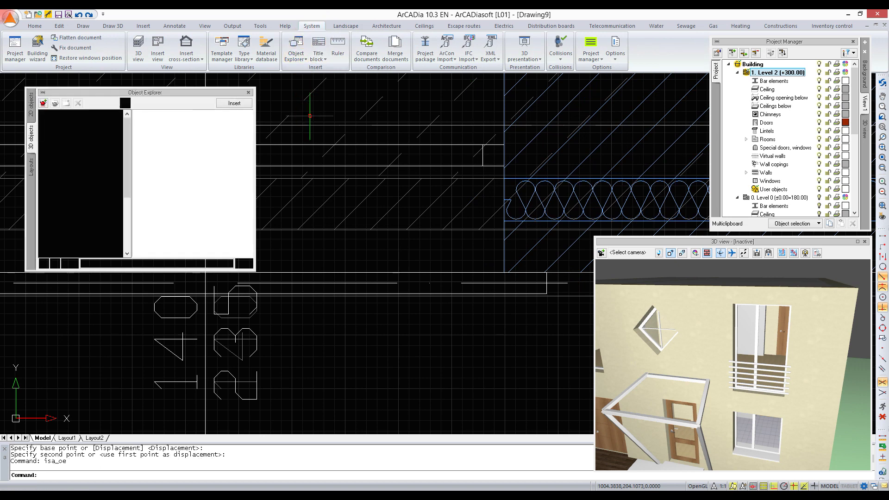
pyautogui.click(31, 168)
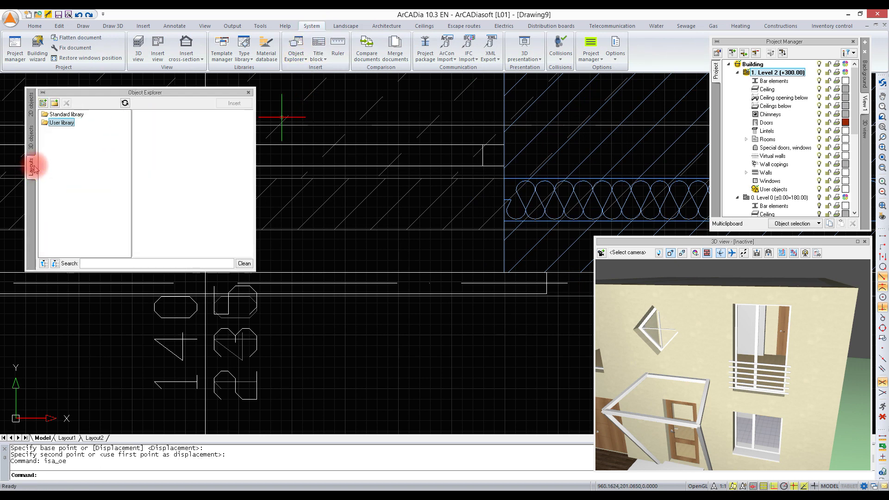
pyautogui.click(43, 103)
pyautogui.write('Balustrade')
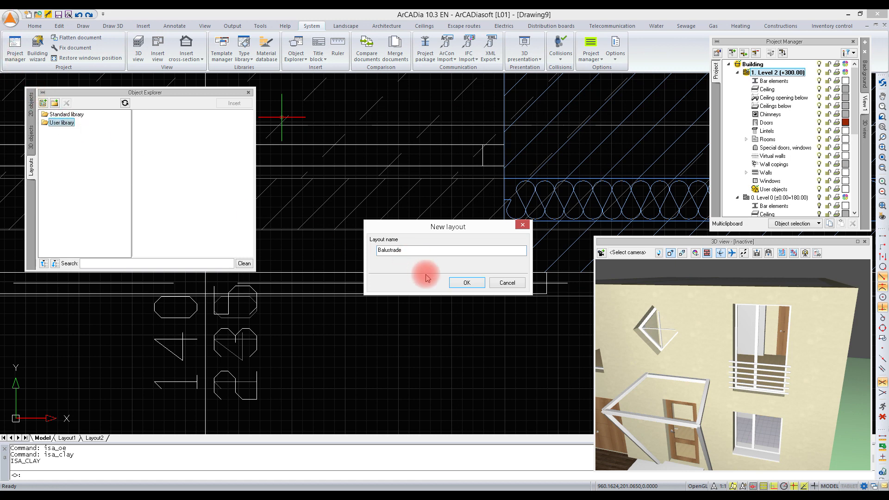
pyautogui.click(468, 282)
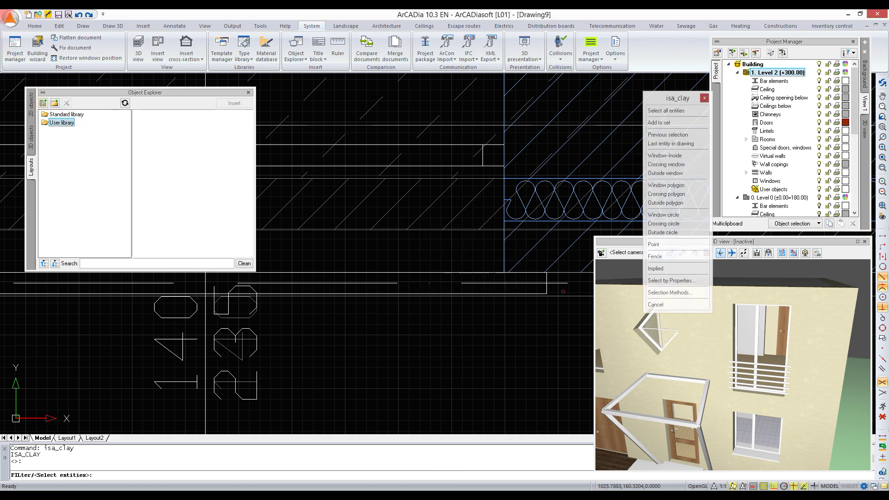
# Define the Balustrade layout from the six railing bars, with its insertion point at the window's centre on the outer wall face.
pyautogui.scroll(3, 560, 295)
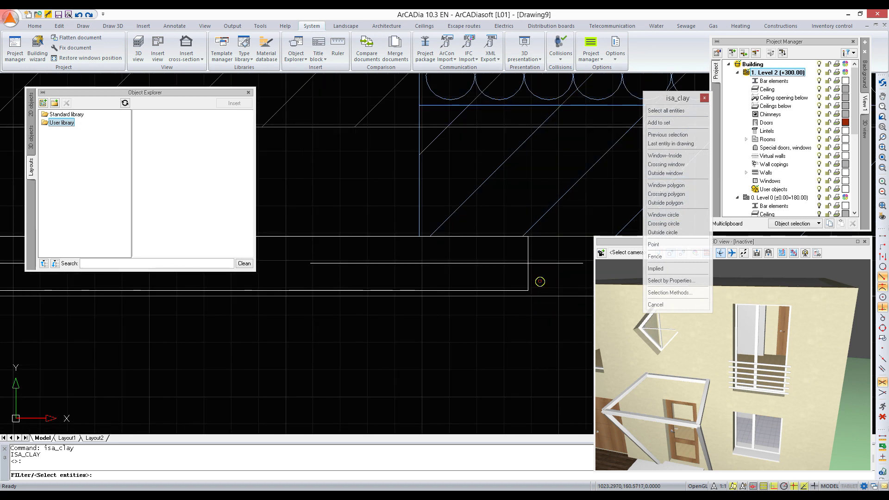
pyautogui.click(540, 281)
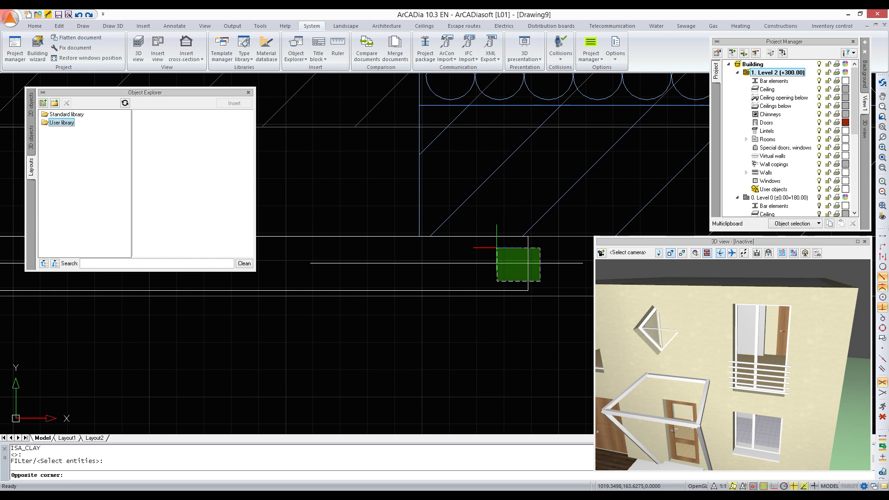
pyautogui.click(497, 248)
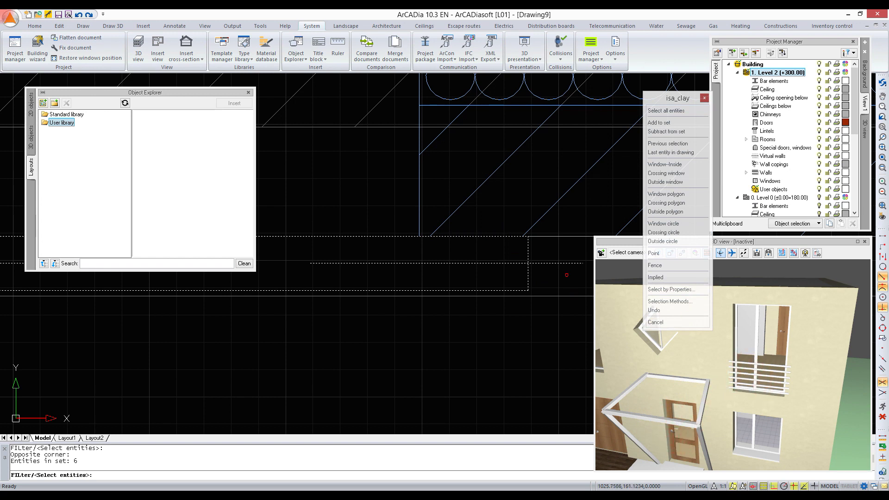
pyautogui.press('Return')
pyautogui.scroll(4, 477, 324)
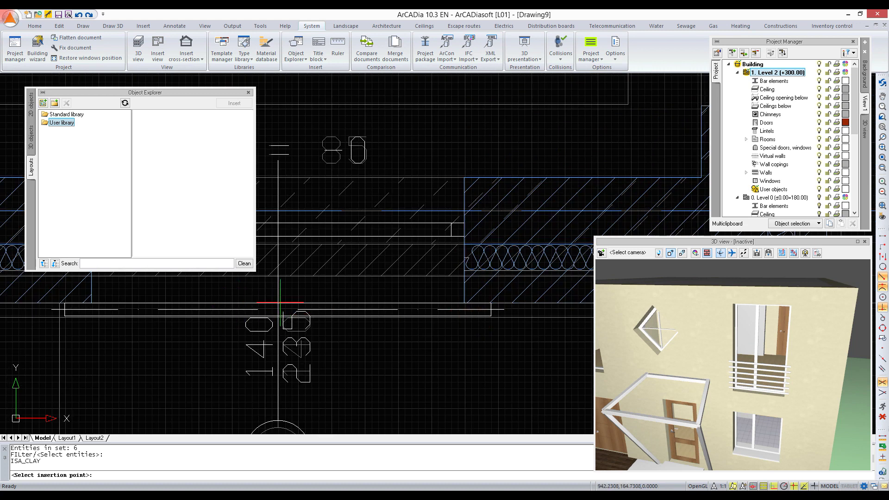
pyautogui.click(282, 300)
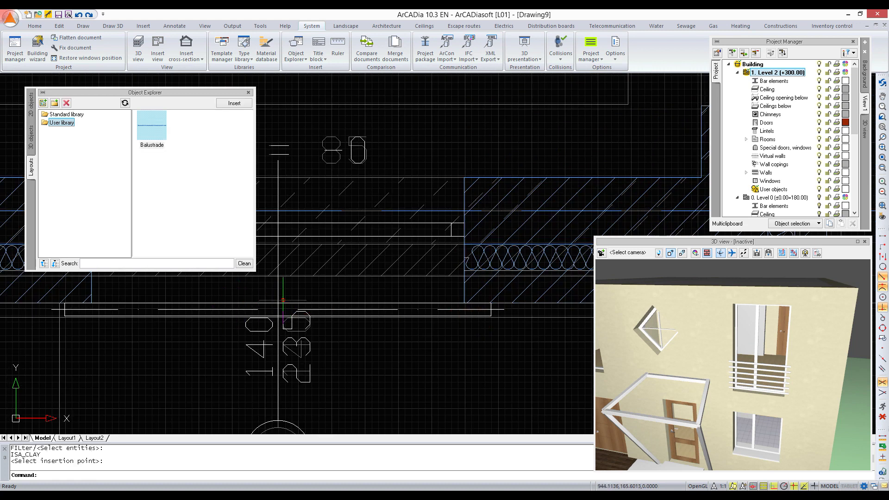
# Insert the Balustrade layout at the centre of the 140 x 235 side-wall window on the outer wall face.
pyautogui.scroll(-3, 350, 298)
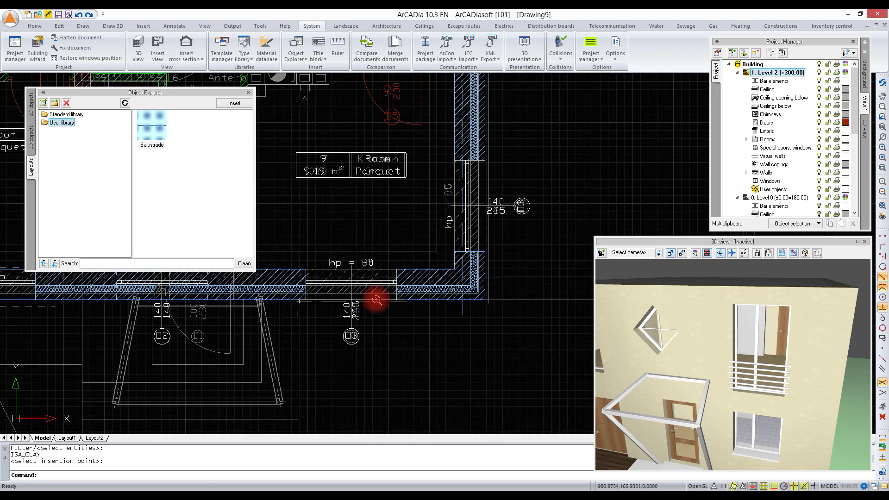
pyautogui.click(148, 139)
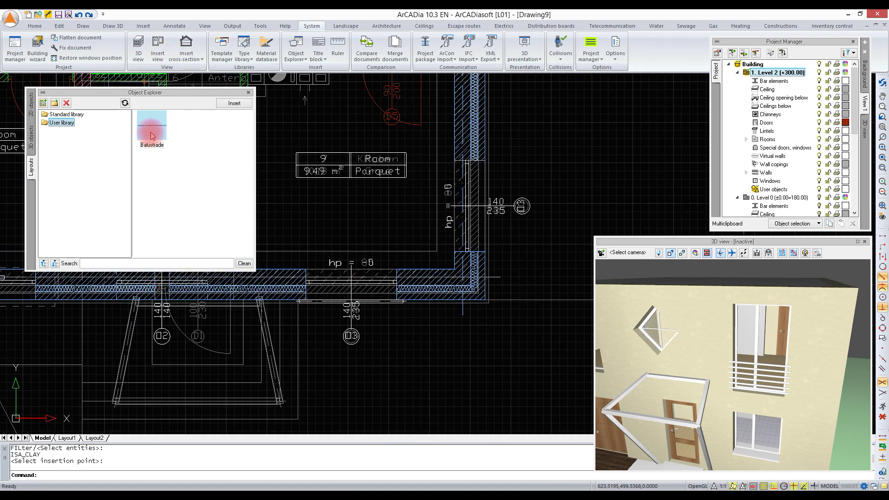
pyautogui.moveTo(153, 135); pyautogui.dragTo(462, 204)
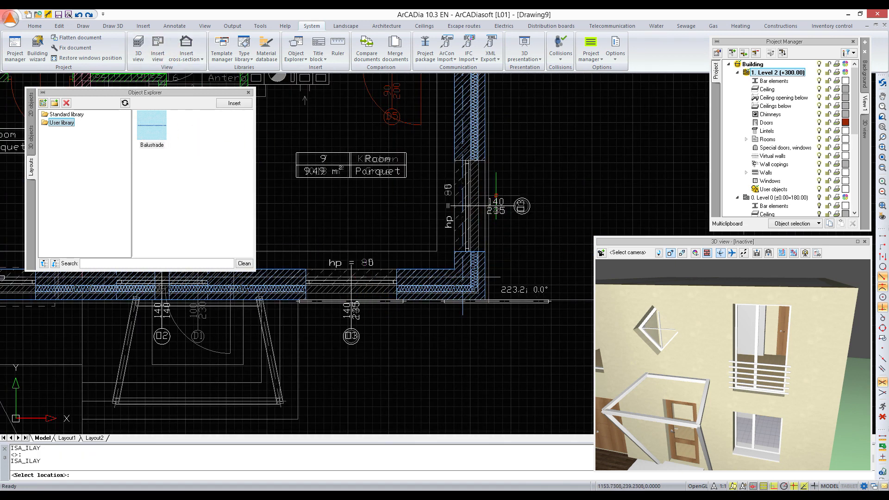
pyautogui.scroll(5, 482, 216)
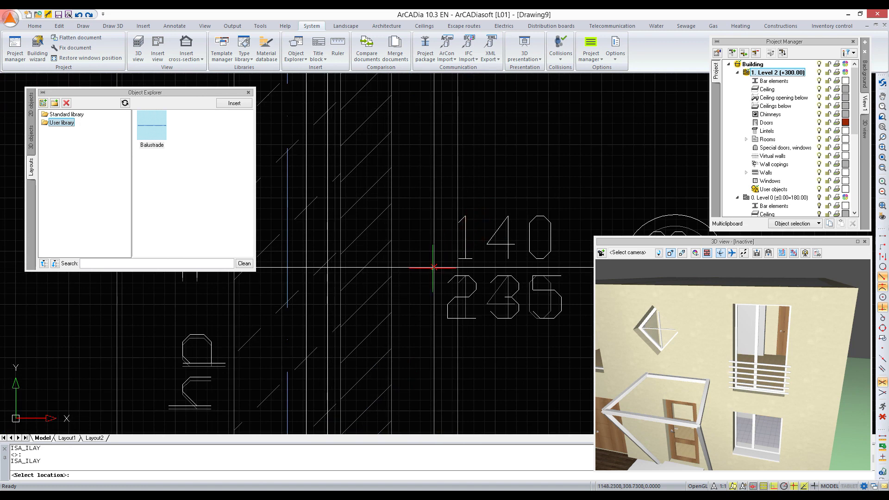
pyautogui.scroll(-5, 487, 252)
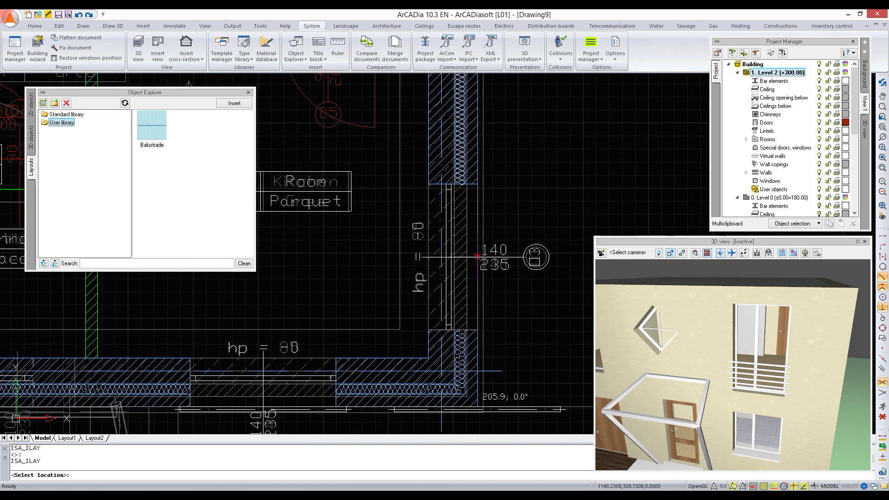
pyautogui.click(477, 256)
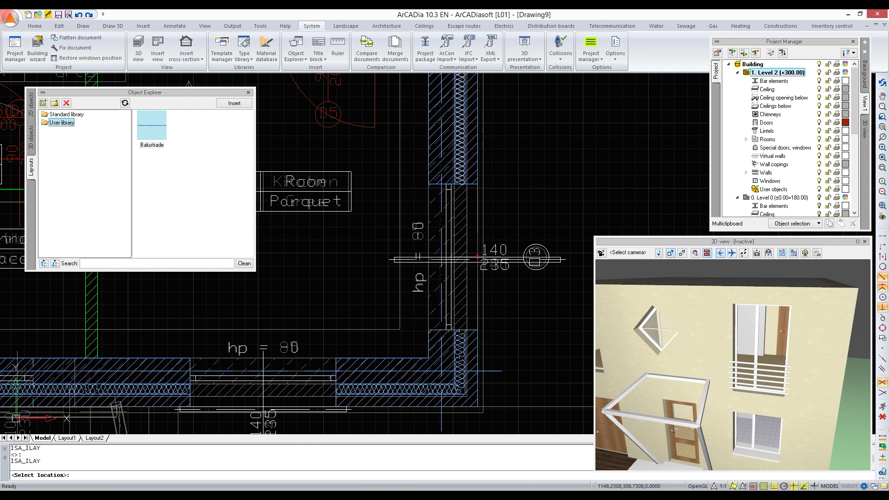
# Rotate the inserted balustrade about the window's centre point so it runs along the side wall's outer face.
pyautogui.click(518, 258)
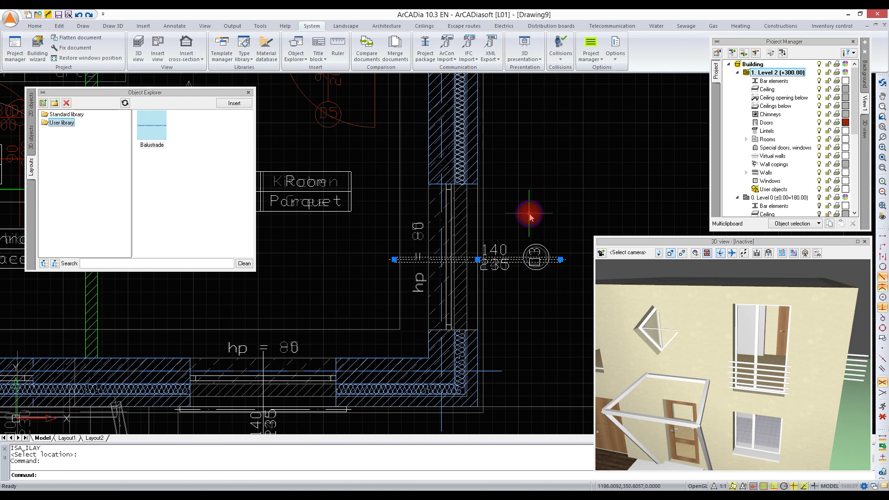
pyautogui.rightClick(529, 214)
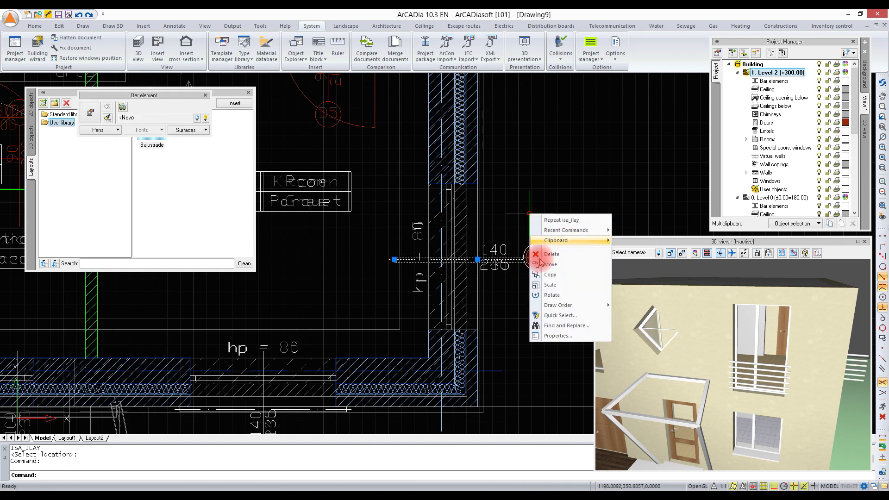
pyautogui.click(551, 295)
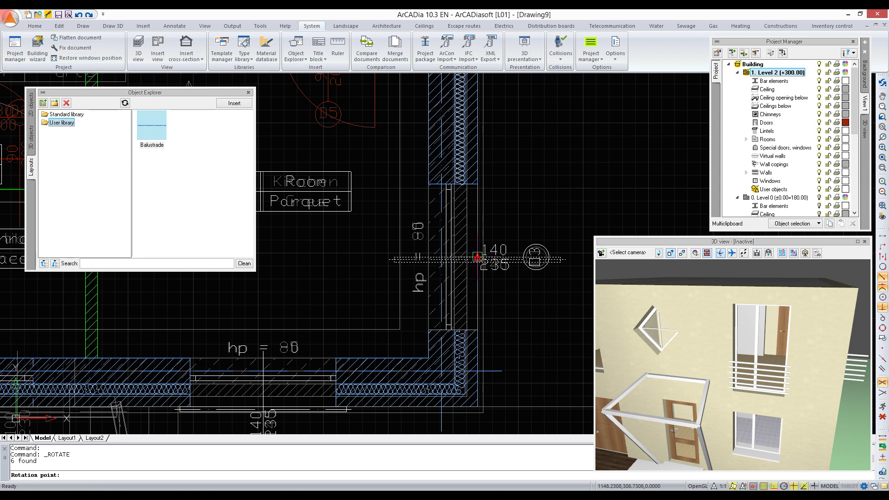
pyautogui.click(477, 256)
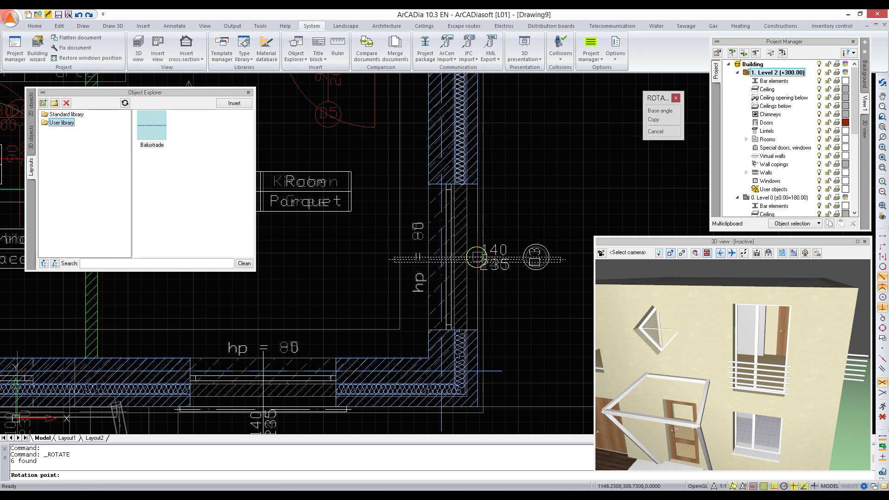
pyautogui.click(478, 182)
pyautogui.moveTo(807, 353); pyautogui.dragTo(809, 357)
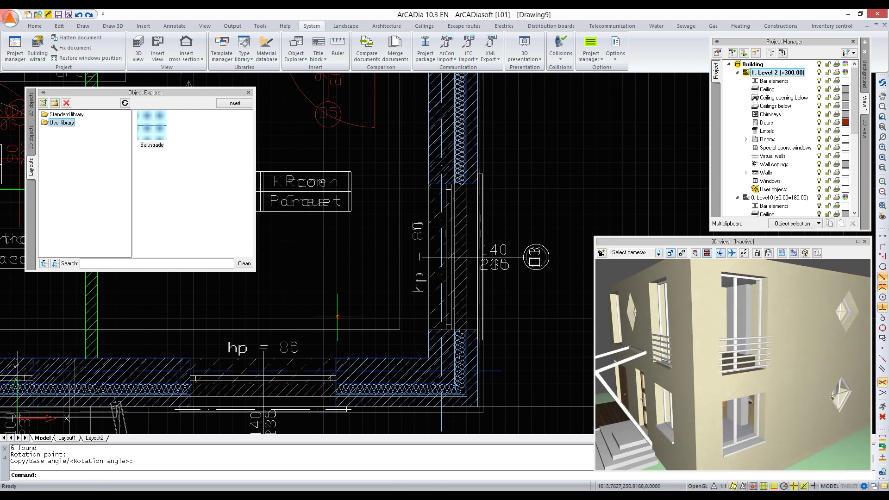
# Insert another Balustrade layout at the centre of the 180 x 235 front window on the outer wall face.
pyautogui.scroll(-3, 404, 297)
pyautogui.scroll(-2, 403, 298)
pyautogui.moveTo(324, 272); pyautogui.dragTo(423, 307, button='middle')
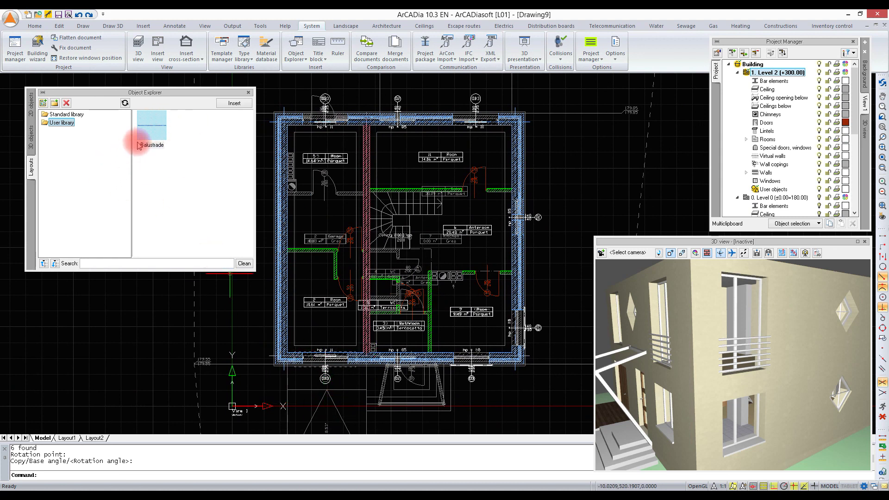
pyautogui.click(147, 125)
pyautogui.moveTo(267, 345); pyautogui.dragTo(267, 345)
pyautogui.scroll(5, 330, 372)
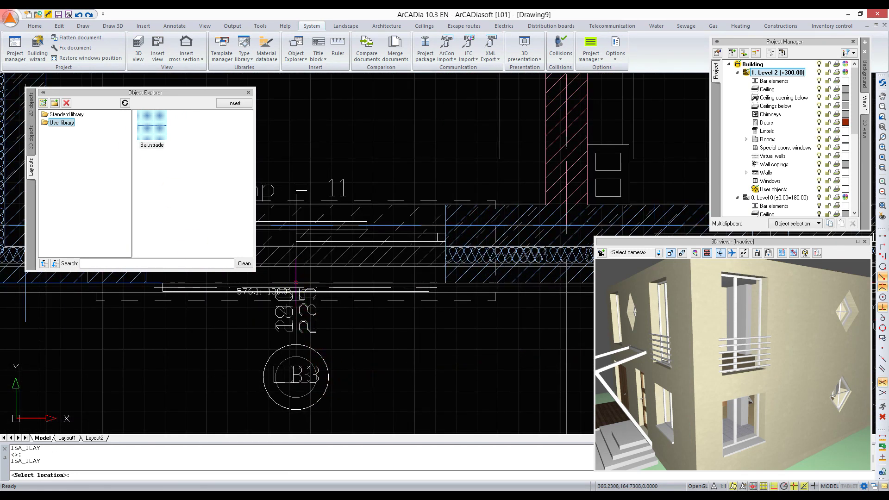
pyautogui.press('Escape')
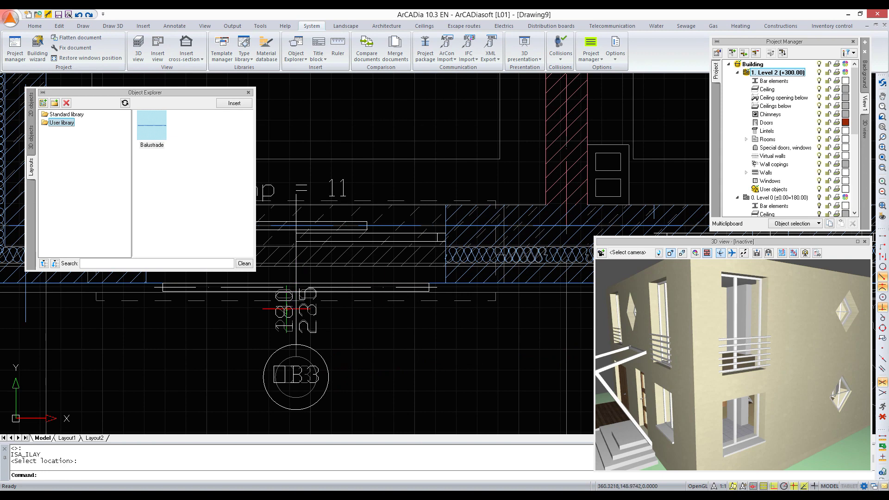
# Move the balustrade at the 180 x 235 front window using the displacement option.
pyautogui.rightClick(273, 287)
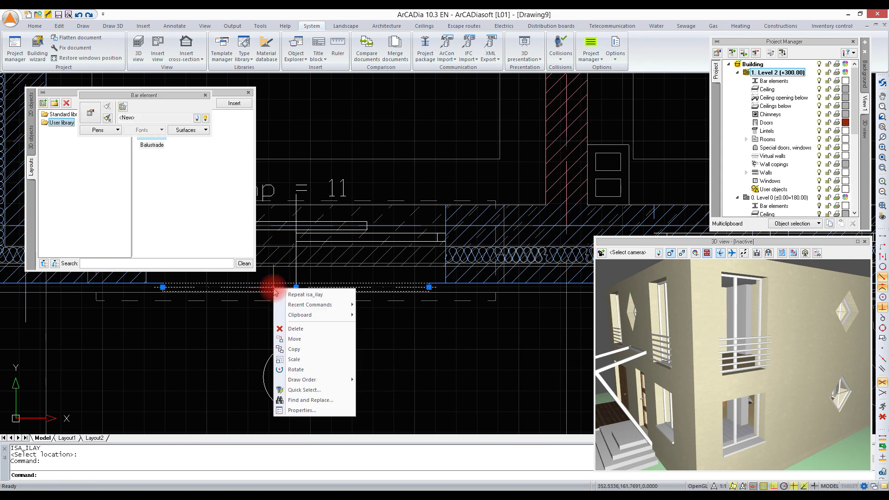
pyautogui.click(296, 339)
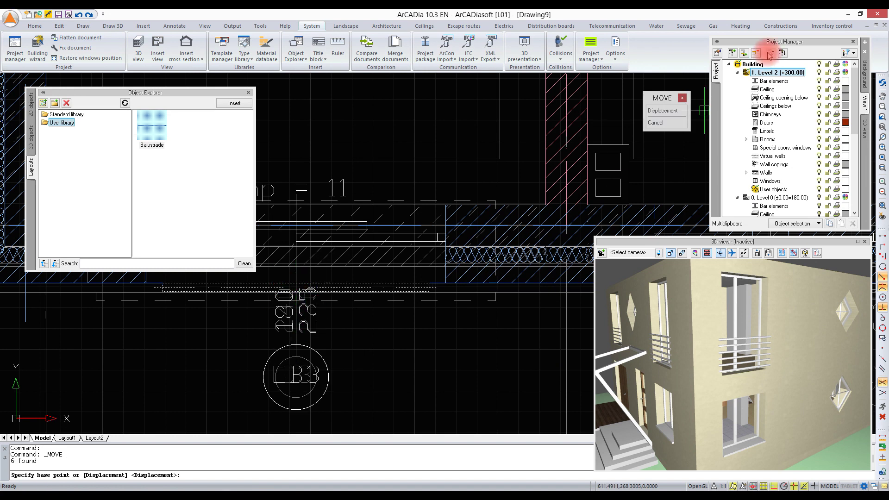
pyautogui.click(662, 110)
pyautogui.click(297, 292)
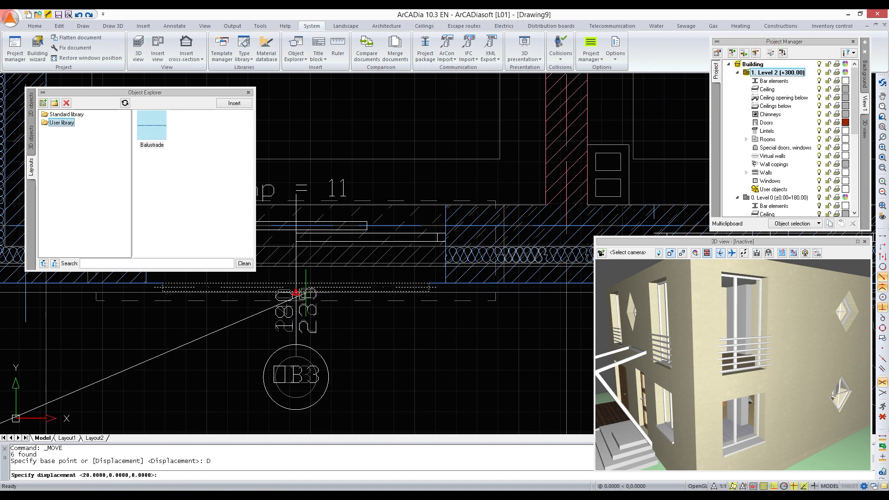